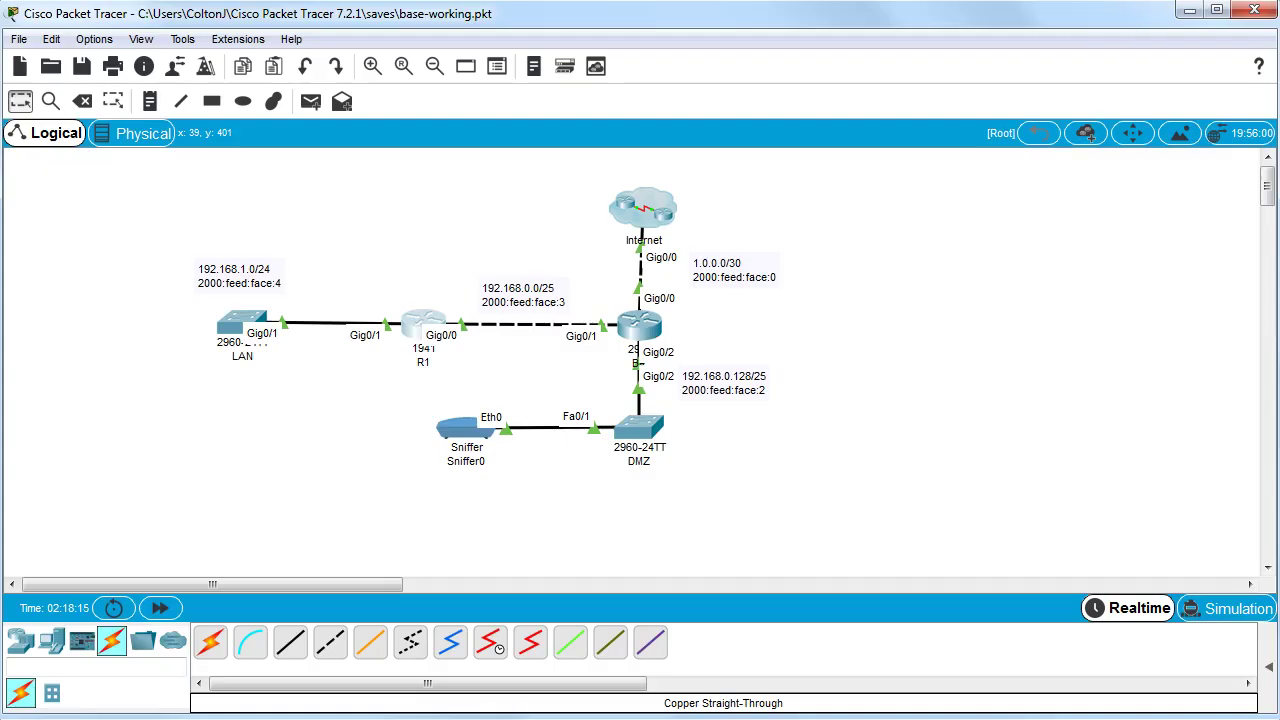
# On BR, list the IPv6 routing table and highlight the static default route ::/0 via 2000:FEED:FACE::1.
pyautogui.click(631, 331)
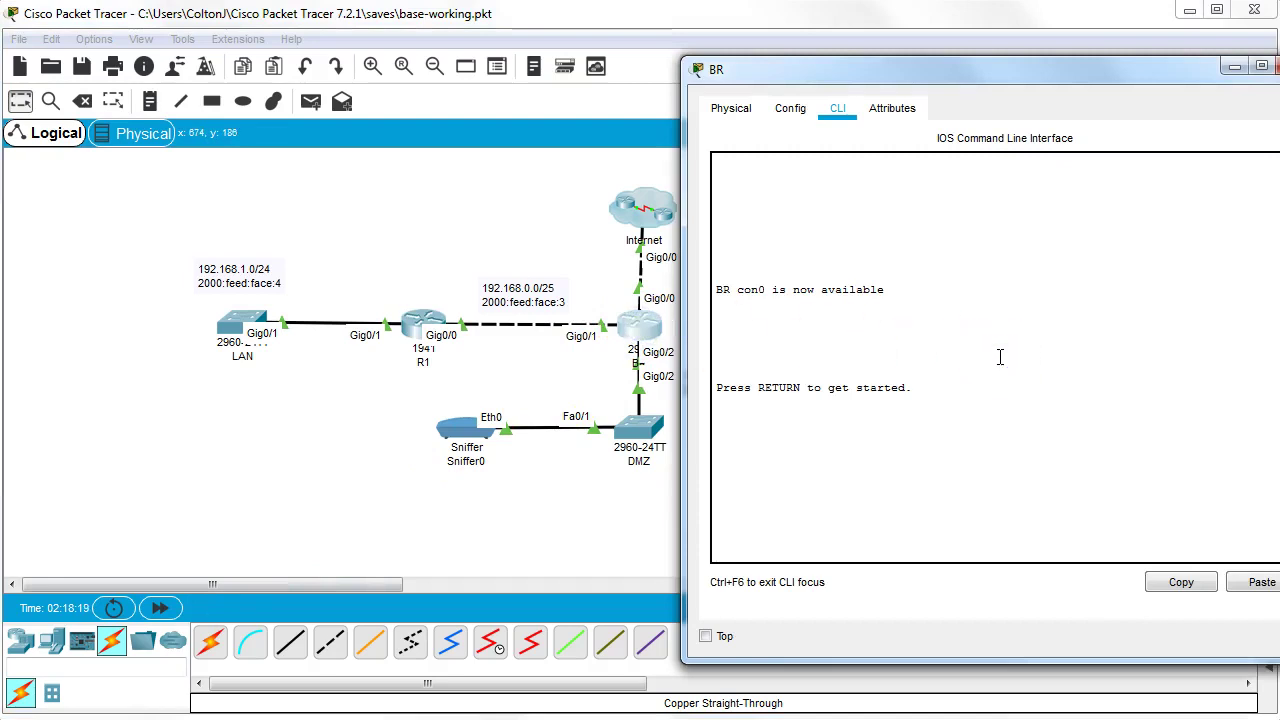
pyautogui.press('Return')
pyautogui.write('en')
pyautogui.press('Return')
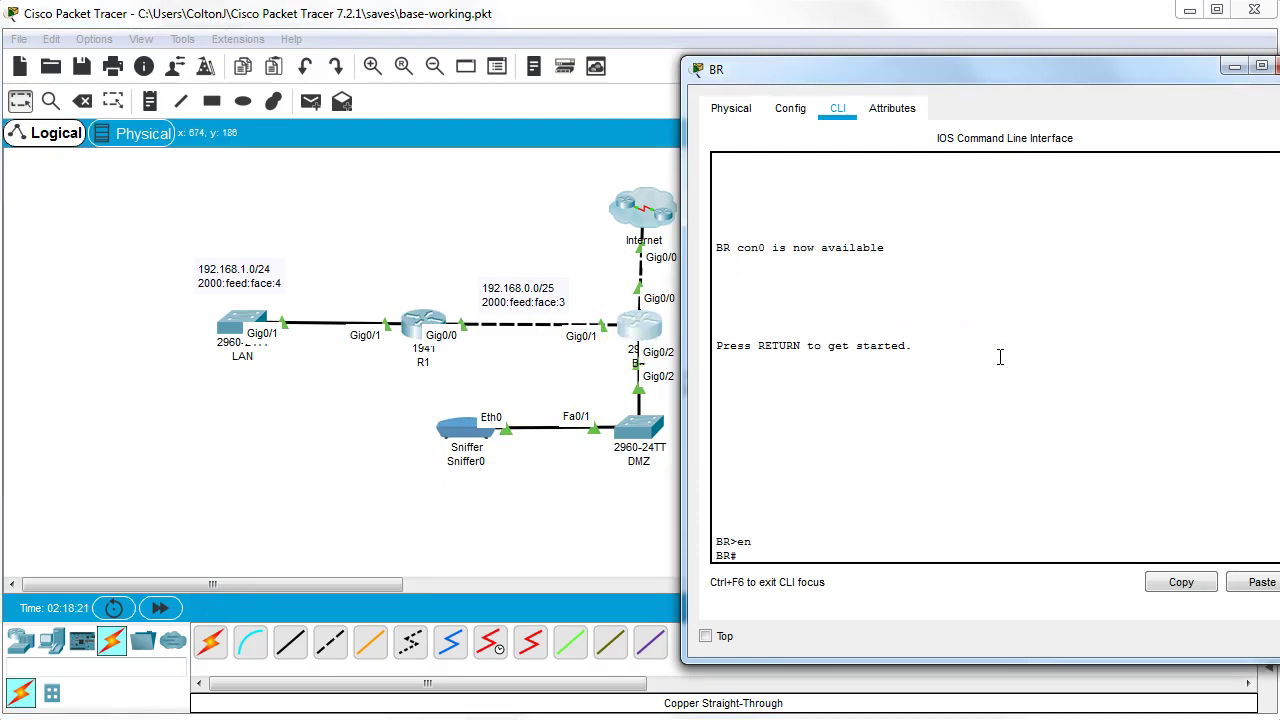
pyautogui.write('show ipv6 route')
pyautogui.press('Return')
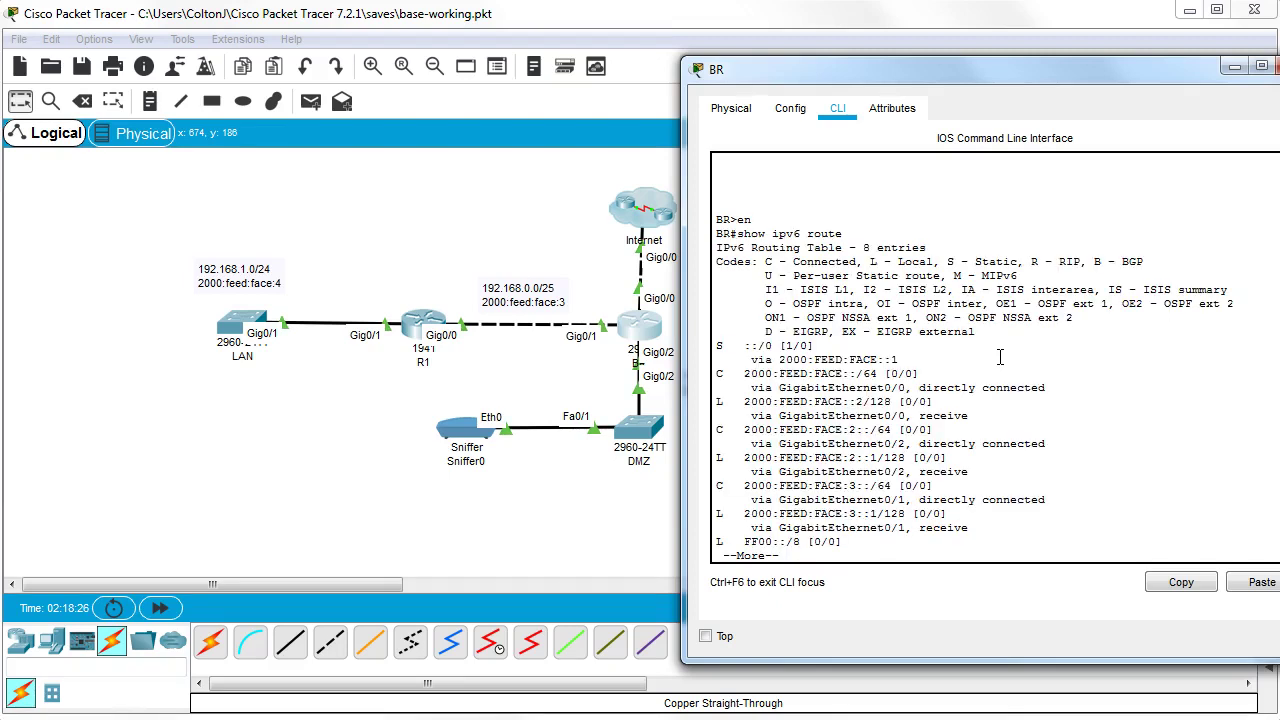
pyautogui.press('space')
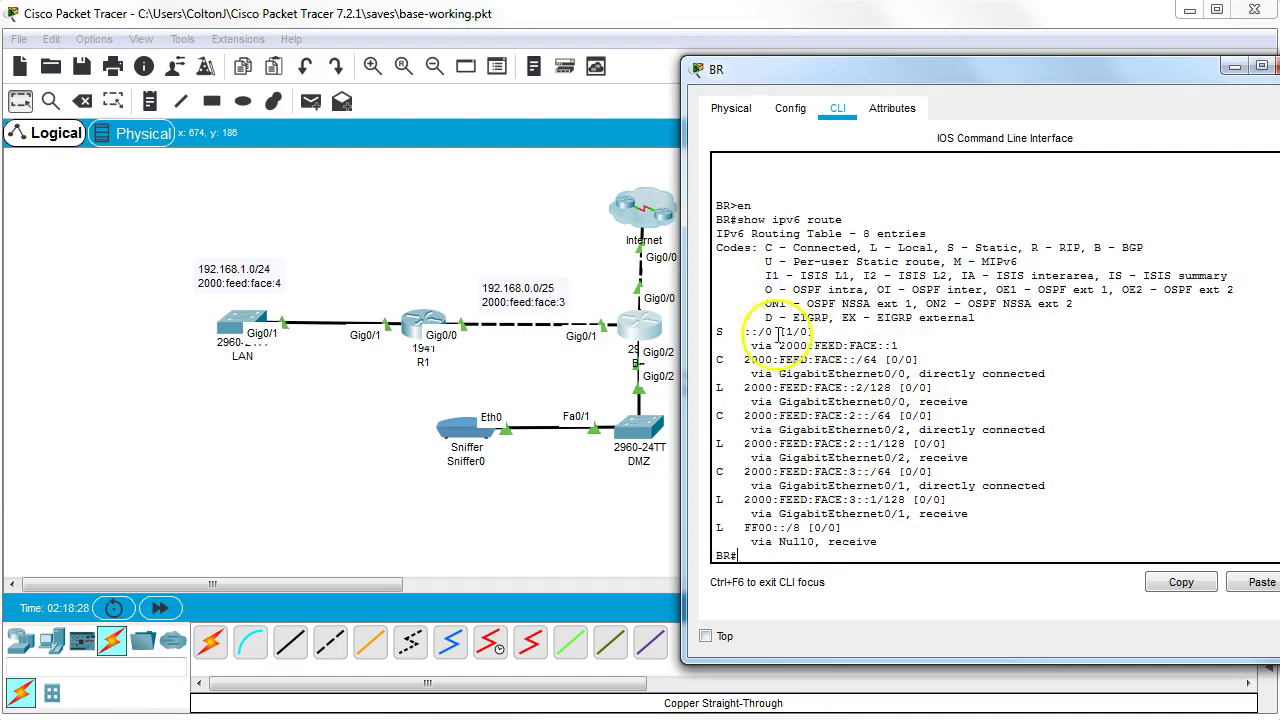
pyautogui.moveTo(720, 333); pyautogui.dragTo(957, 350)
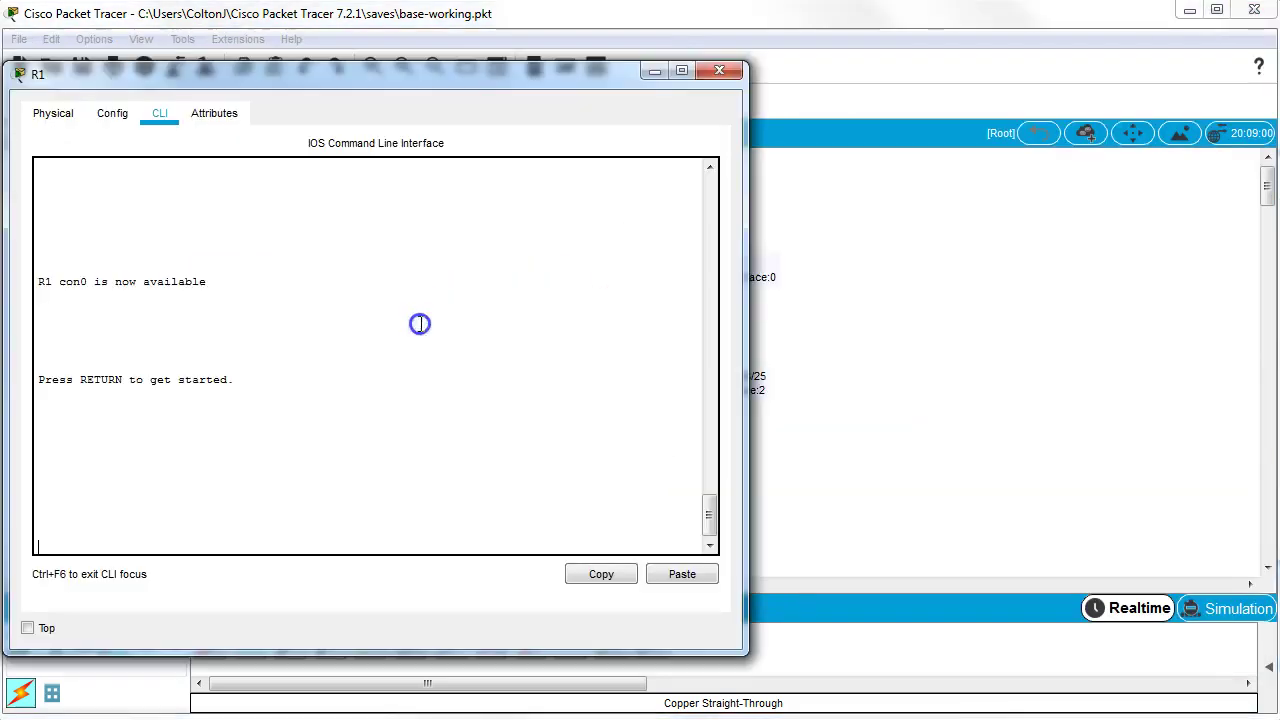
# Enter privileged mode on R1 and list its IPv6 routing table of connected and local routes.
pyautogui.click(421, 323)
pyautogui.press('Return')
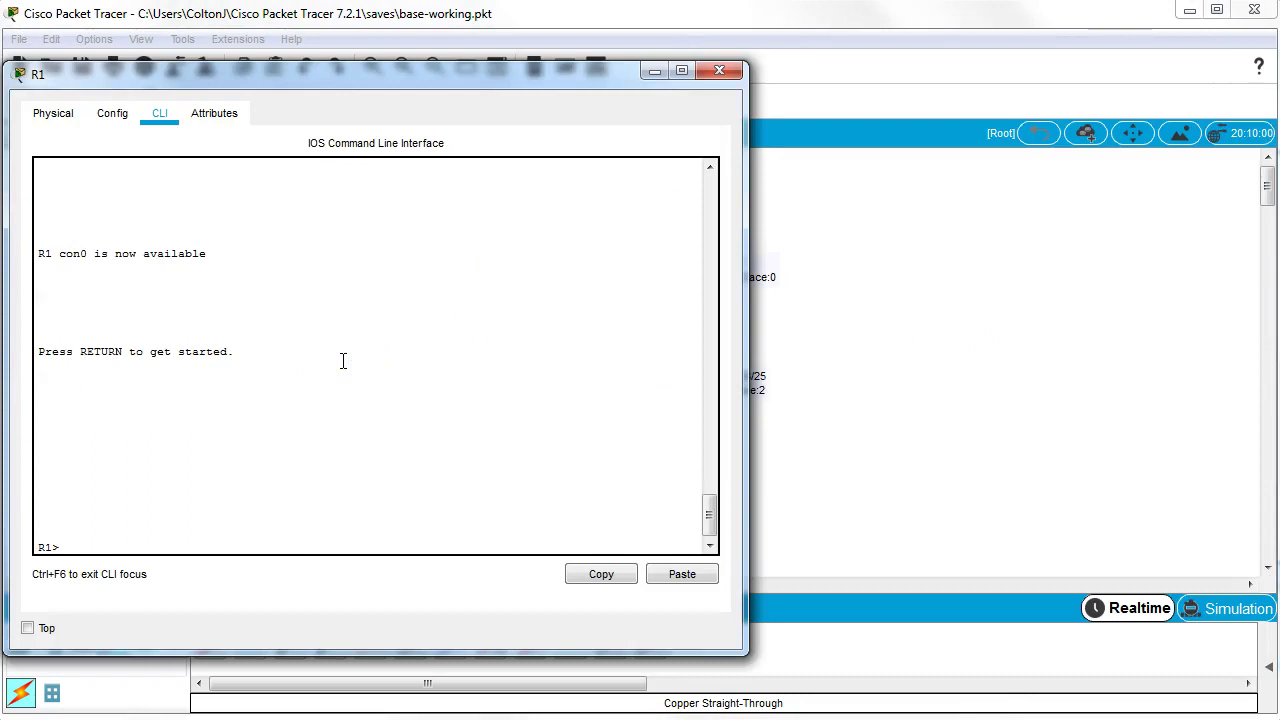
pyautogui.write('en')
pyautogui.press('Return')
pyautogui.write('show')
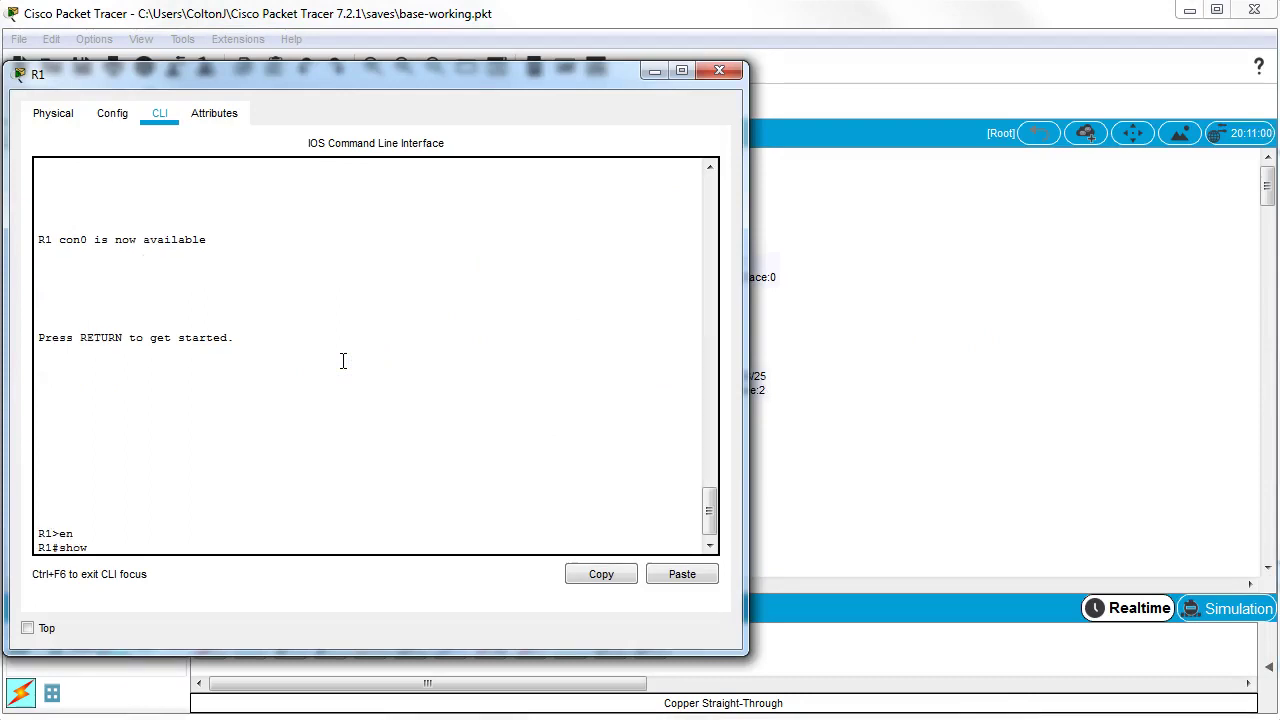
pyautogui.write(' ipv6 route')
pyautogui.press('Return')
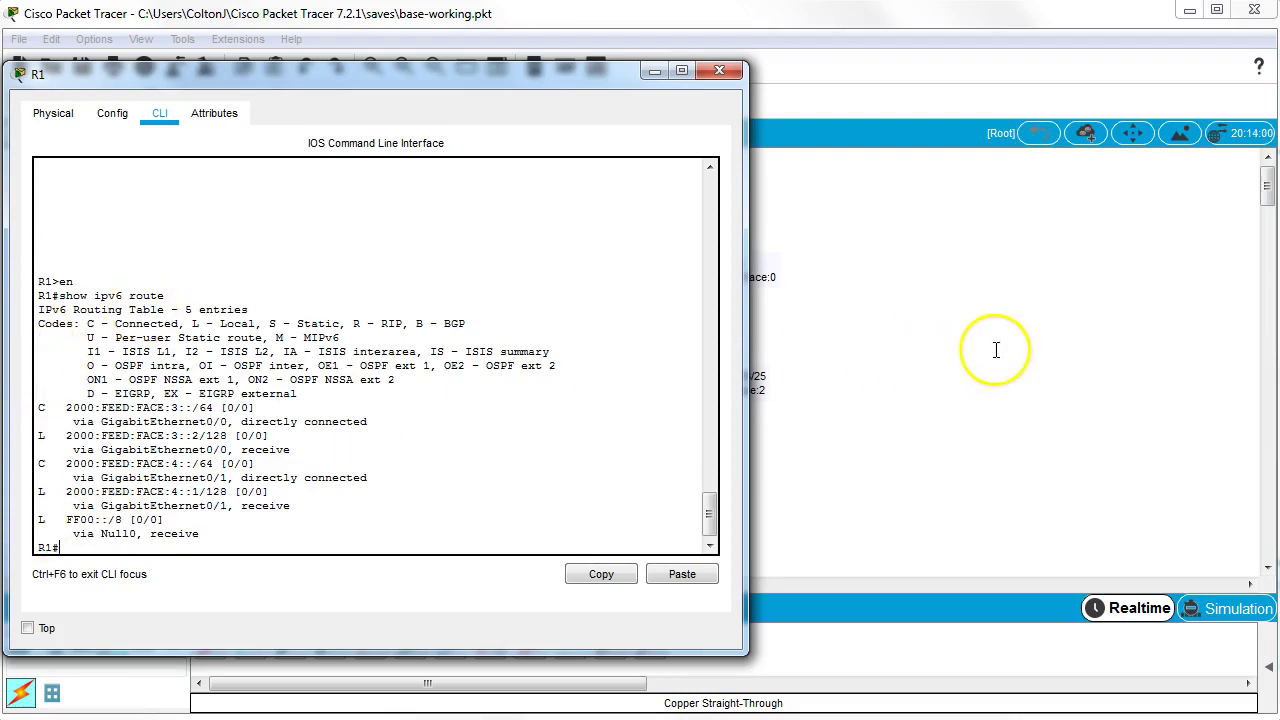
# Back on BR's console, enter global configuration mode and apply ipv6 unicast-routing.
pyautogui.click(914, 349)
pyautogui.click(641, 326)
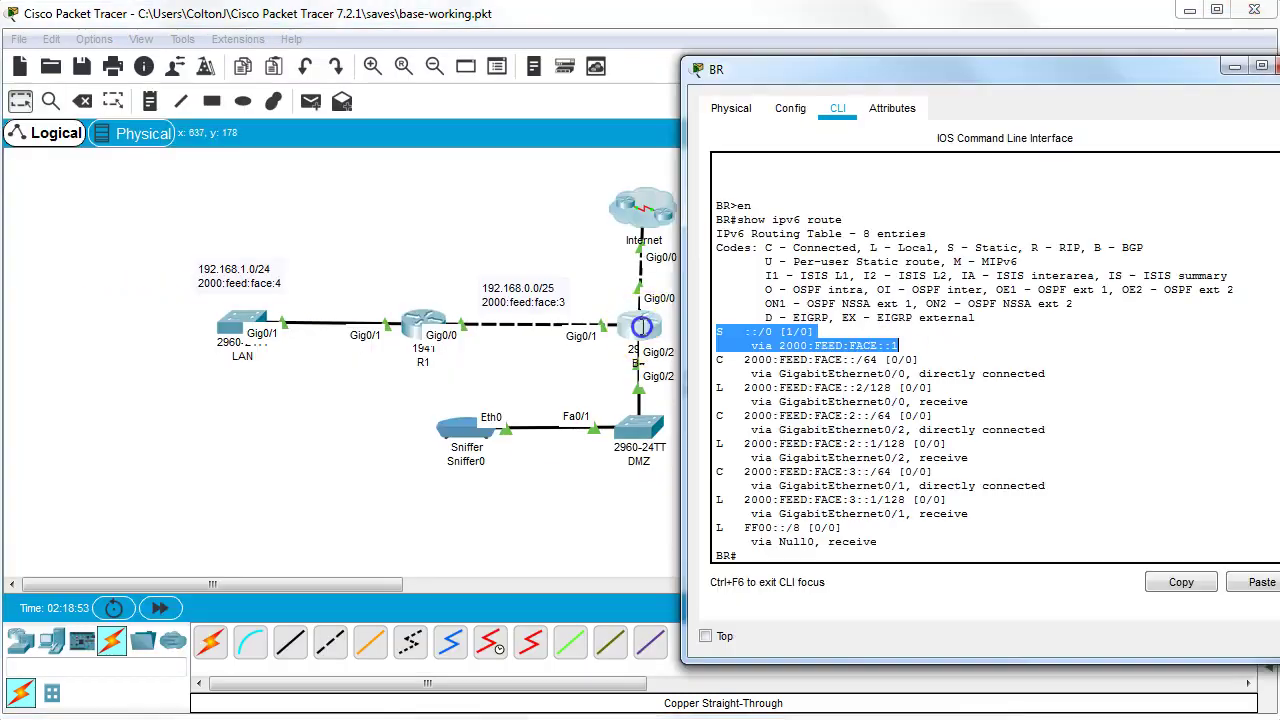
pyautogui.click(1099, 401)
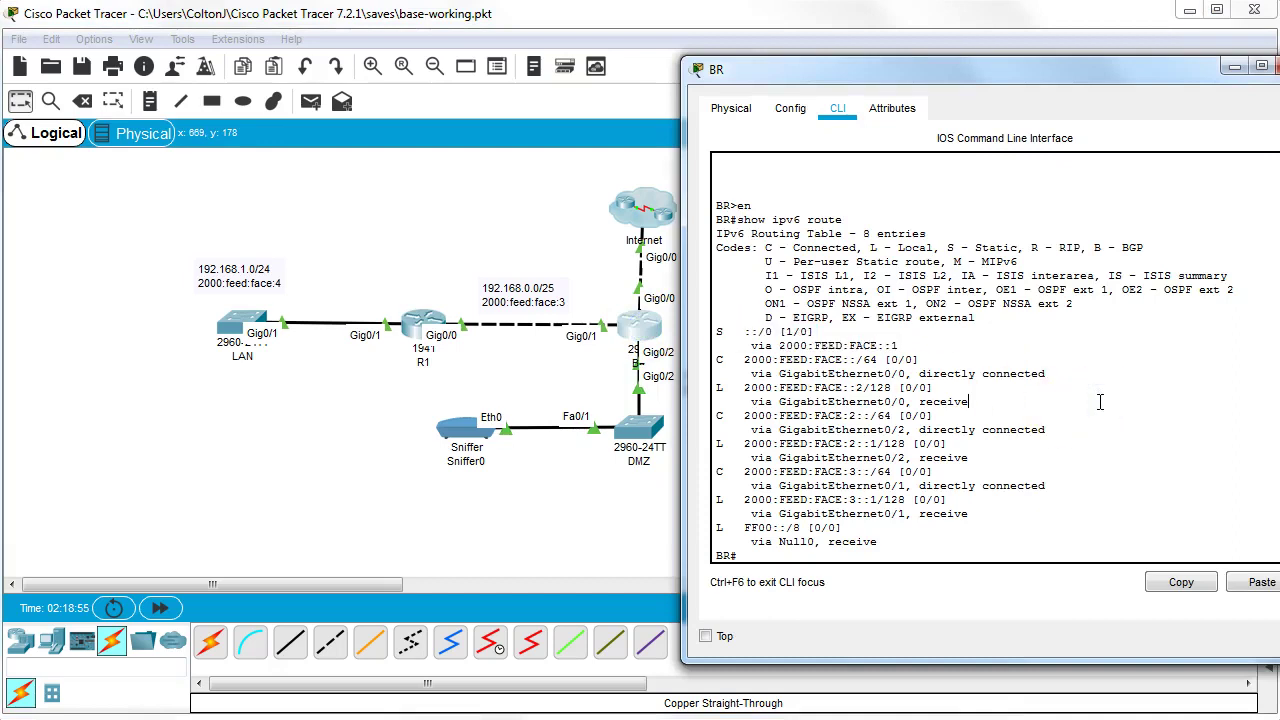
pyautogui.write('conf t')
pyautogui.press('Return')
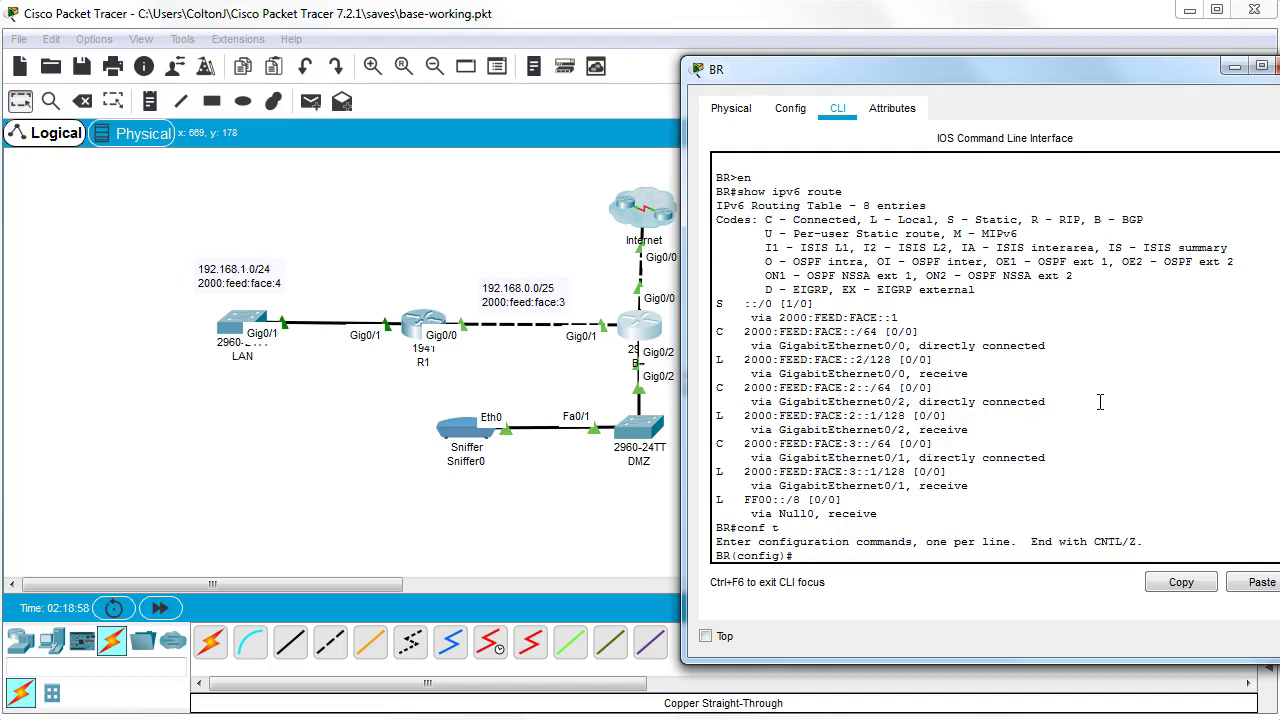
pyautogui.write('ipv6 uni')
pyautogui.press('Tab')
pyautogui.press('Return')
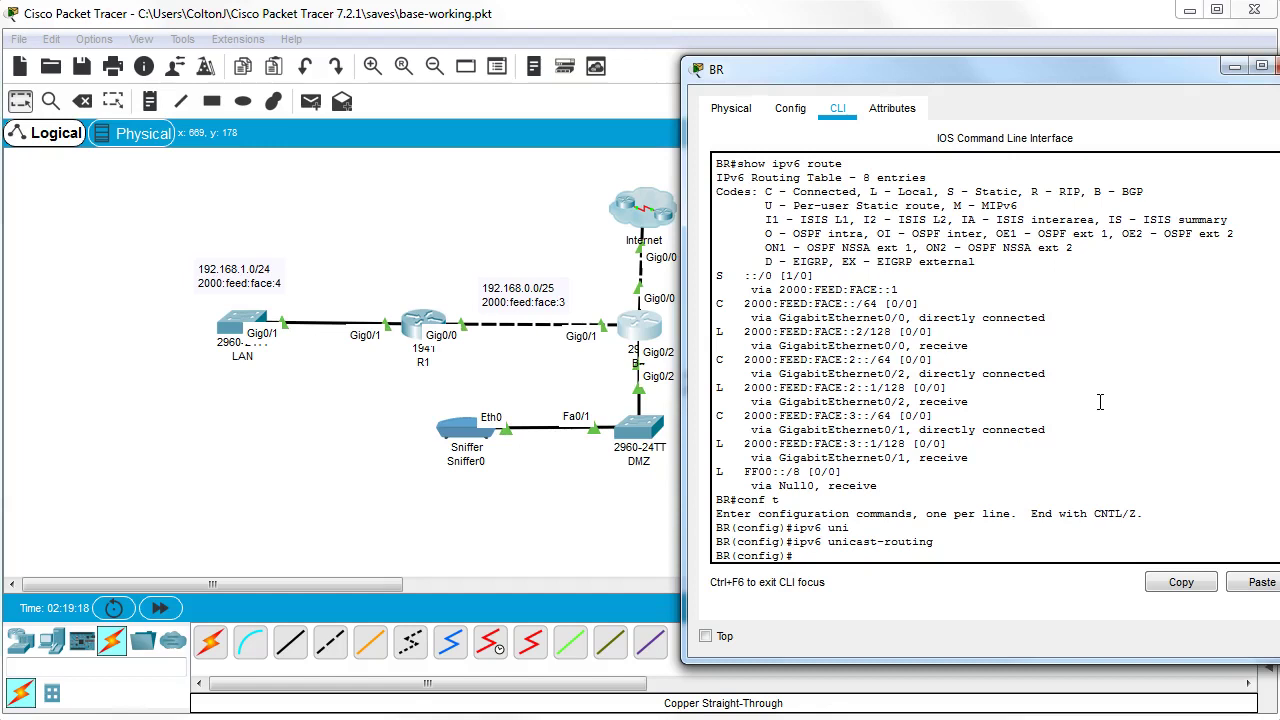
# Create IPv6 EIGRP process 10 on BR with router ID 1.1.1.1 and no shutdown.
pyautogui.write('ipv6 router eigrp 10')
pyautogui.press('Return')
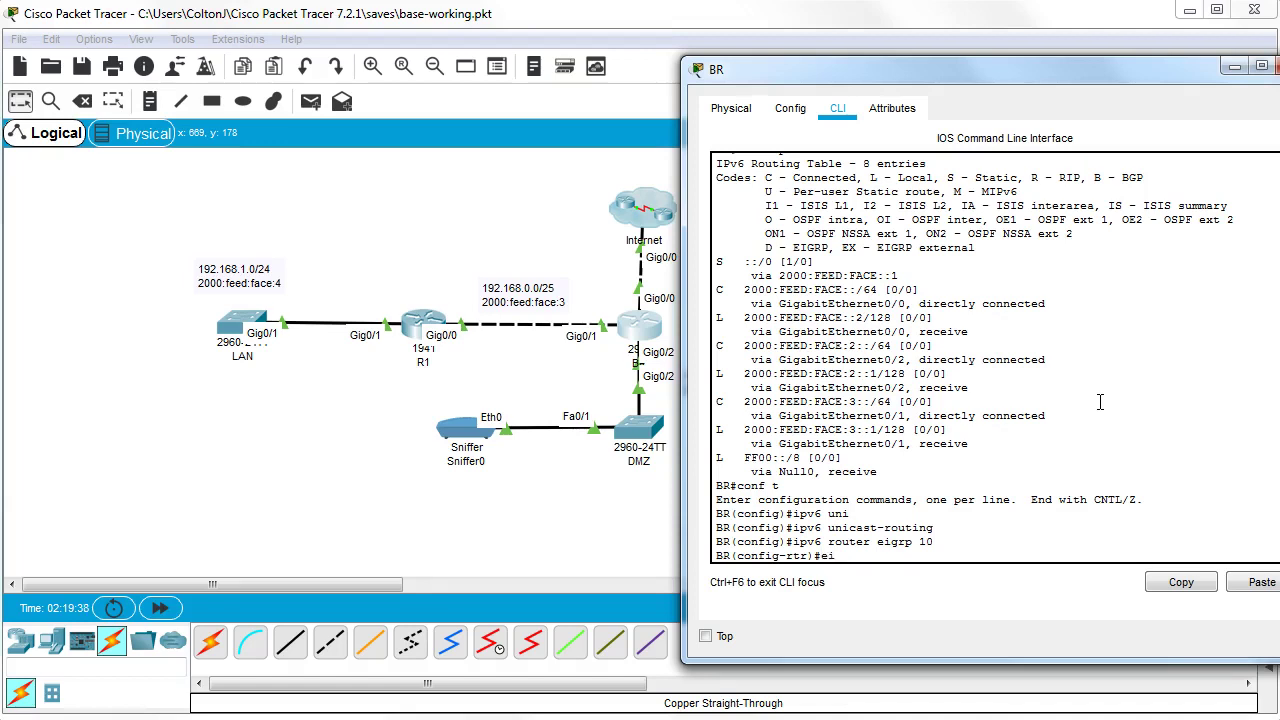
pyautogui.write('eigrp router-id 1.1.1.1')
pyautogui.press('Return')
pyautogui.write('no shutdown')
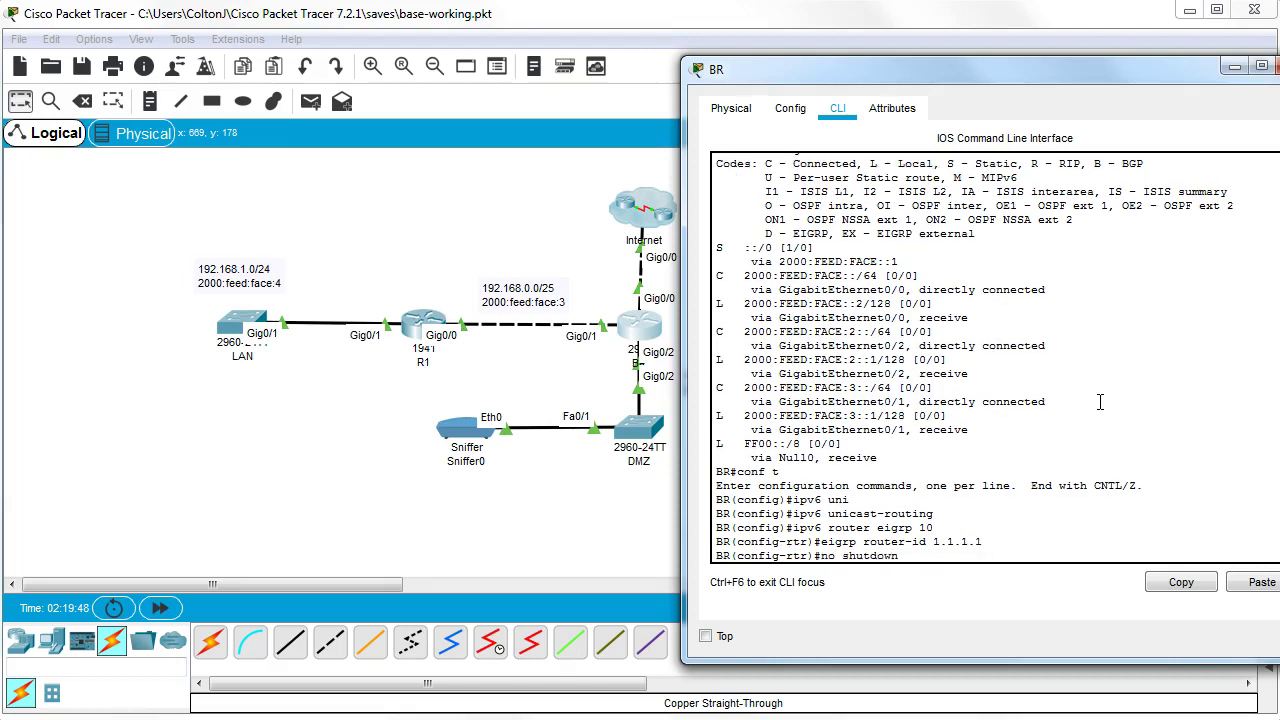
pyautogui.press('Return')
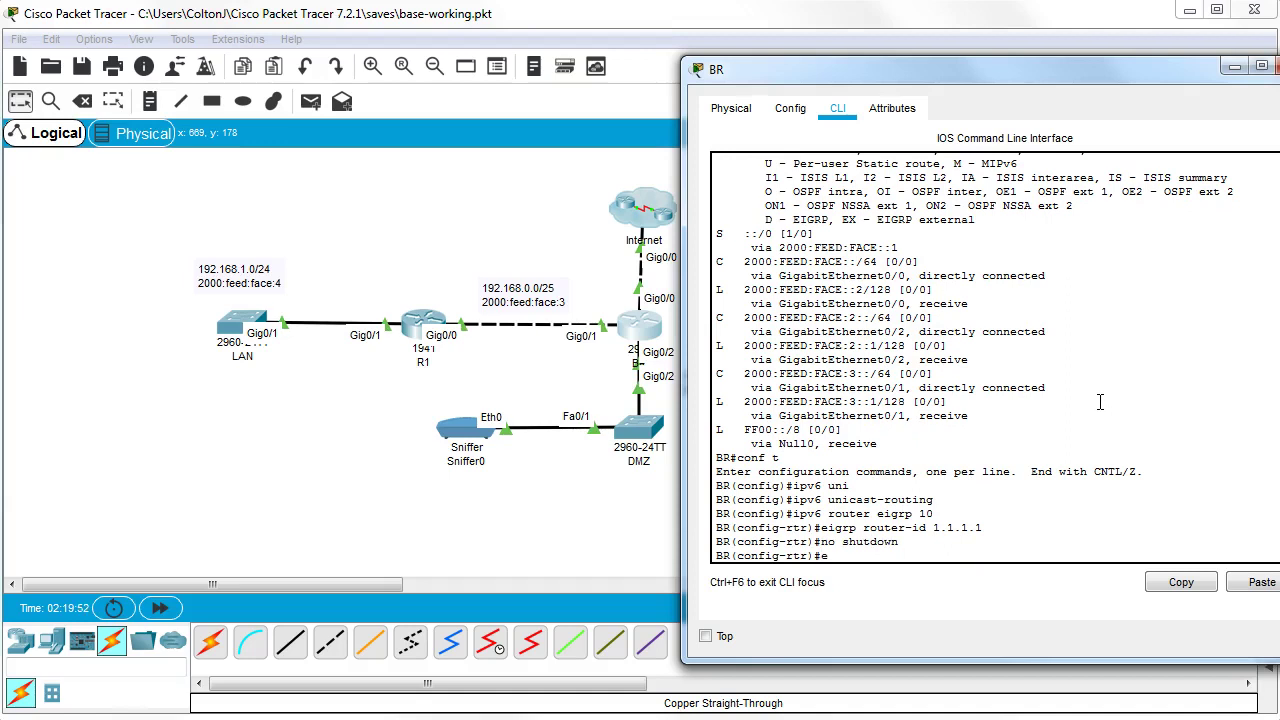
# Leave the EIGRP router configuration and enable ipv6 eigrp 10 on BR's interface G0/0.
pyautogui.write('exit')
pyautogui.press('Return')
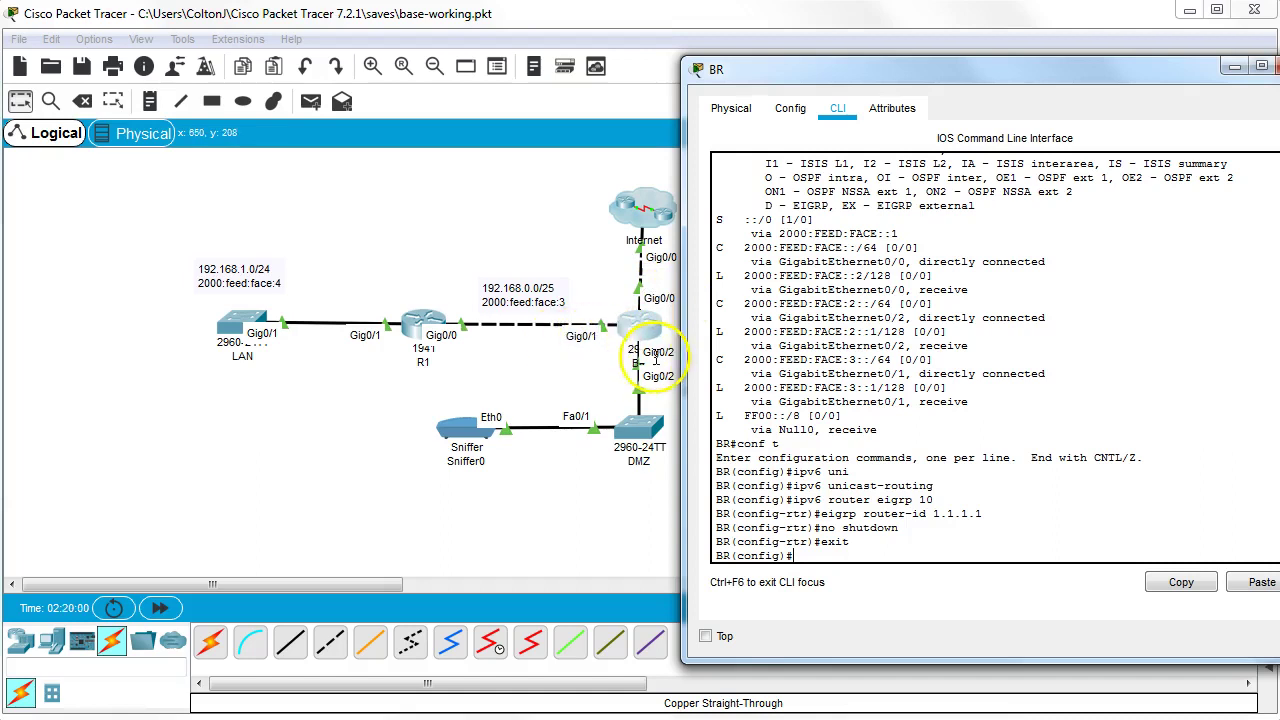
pyautogui.click(1029, 433)
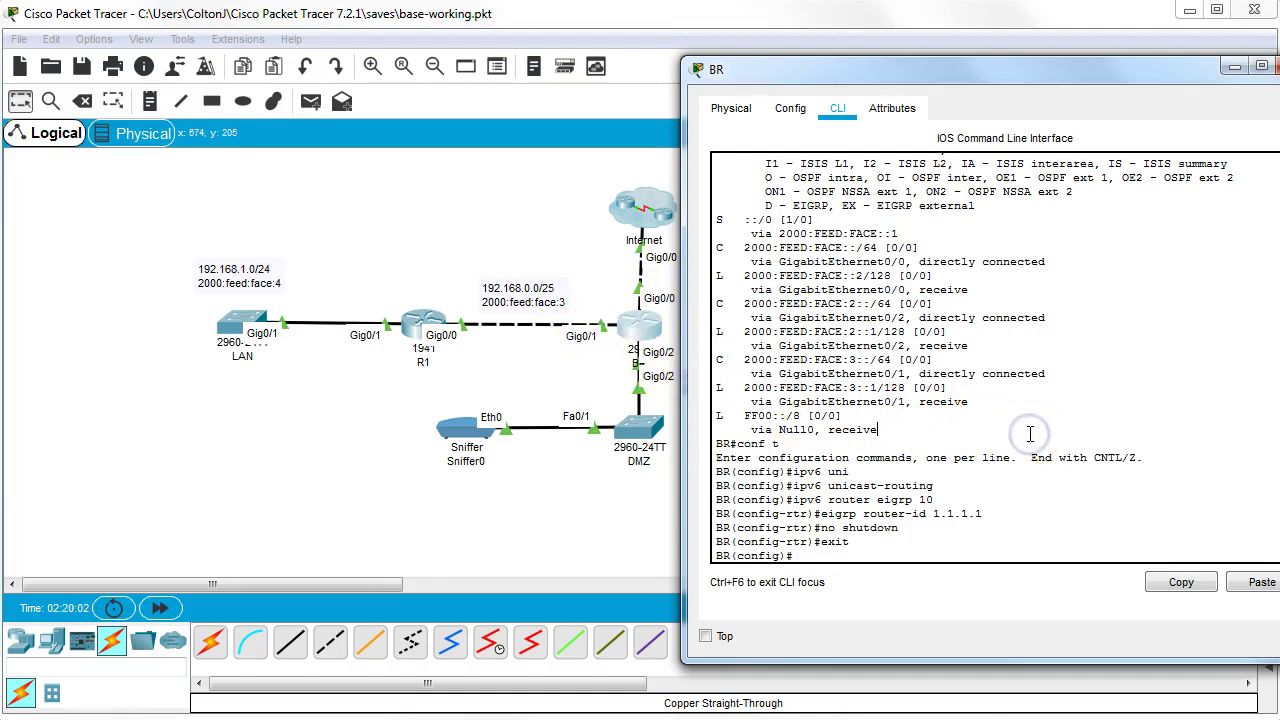
pyautogui.write('int g0/')
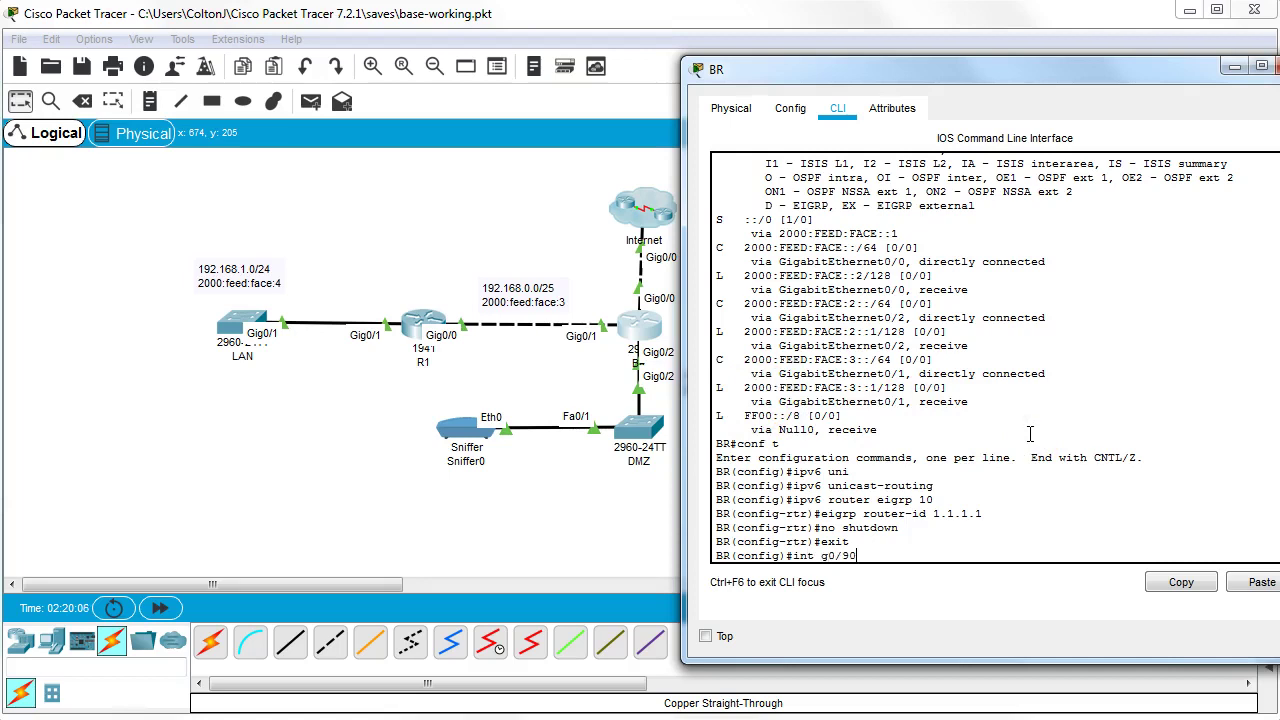
pyautogui.write('0')
pyautogui.press('Return')
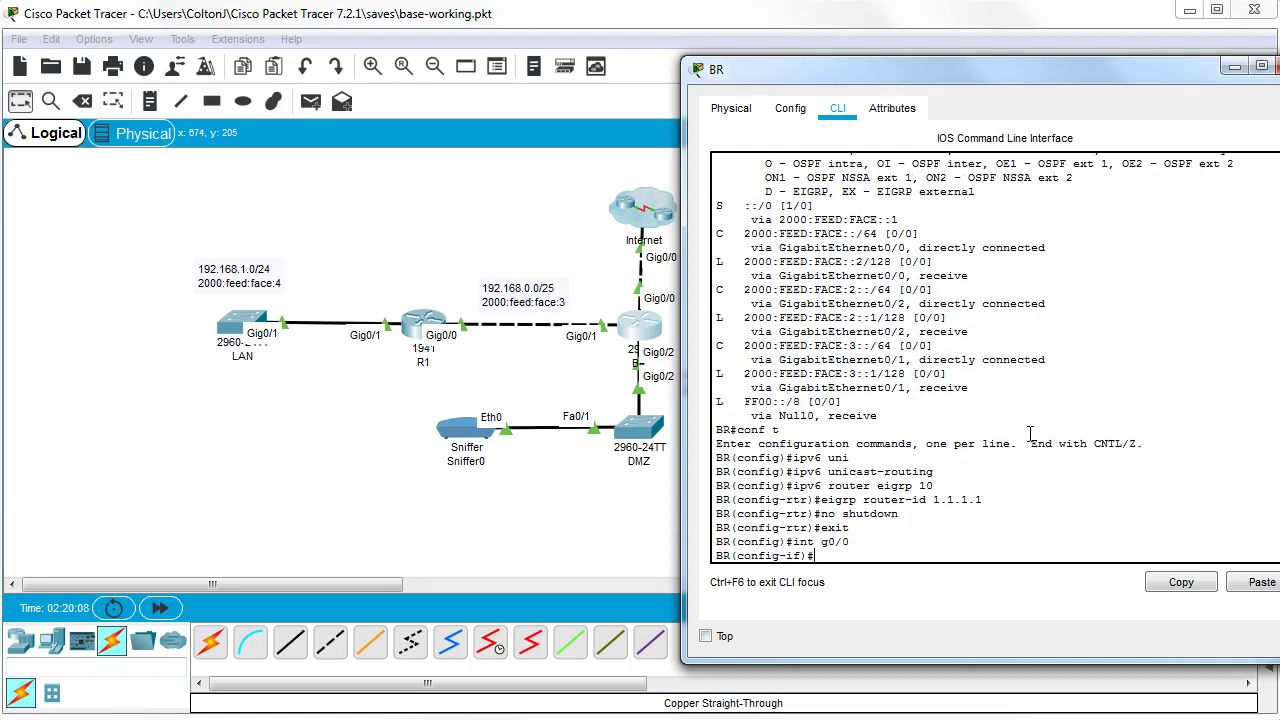
pyautogui.write('ipv6 eigrp 10')
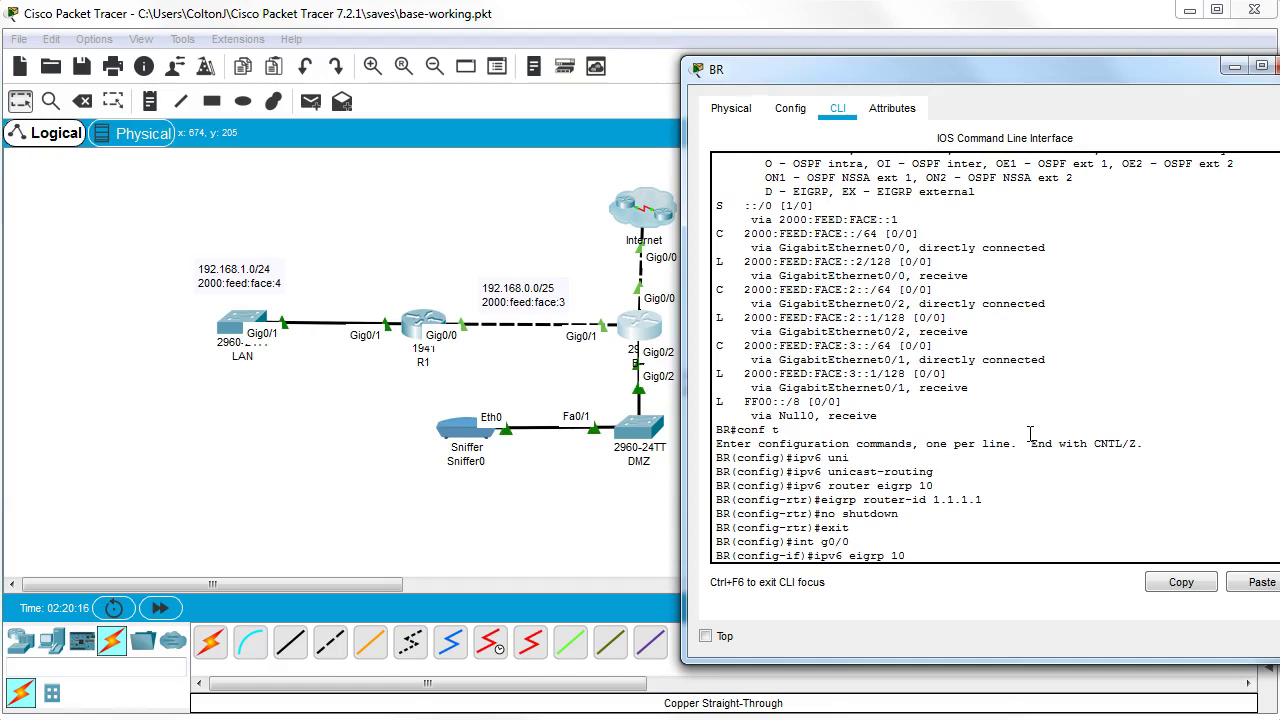
pyautogui.press('Return')
# Enable ipv6 eigrp 10 on BR's interface G0/1.
pyautogui.write('int g0/0')
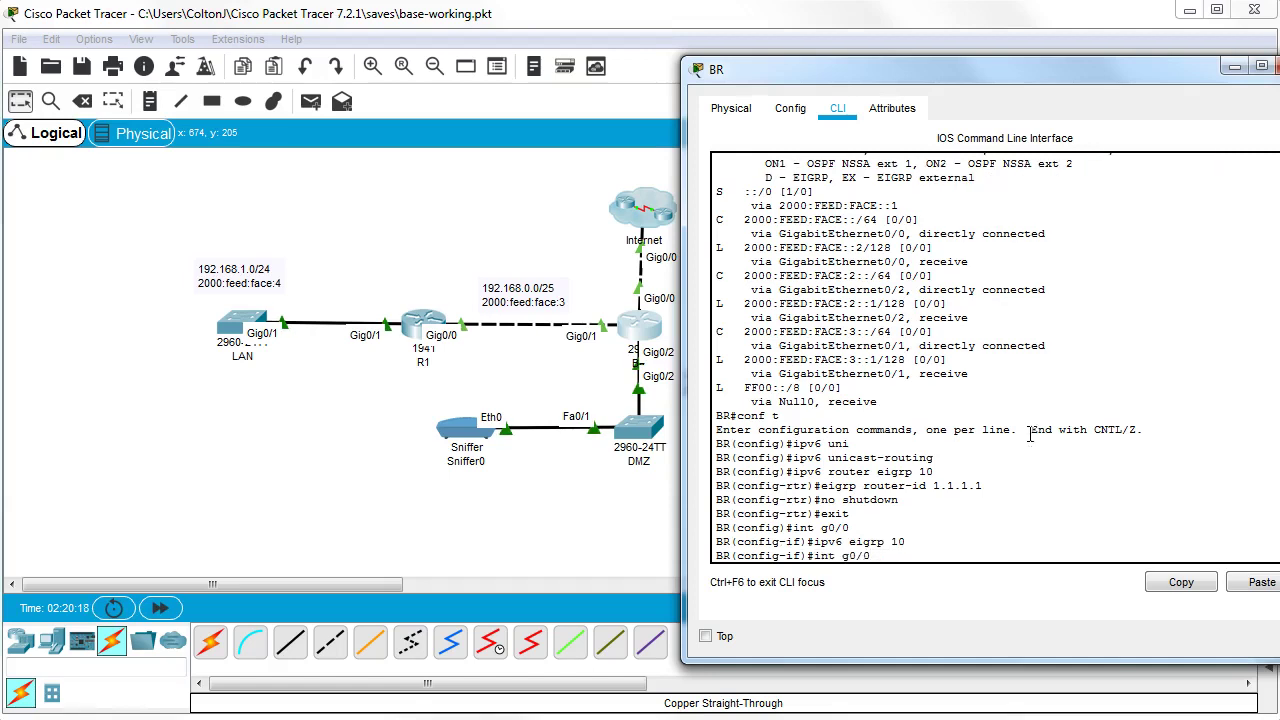
pyautogui.press('BackSpace')
pyautogui.write('1')
pyautogui.press('Return')
pyautogui.press('Up')
pyautogui.press('Up')
pyautogui.press('Return')
# Enable ipv6 eigrp 10 on BR's interface G0/2.
pyautogui.press('Up')
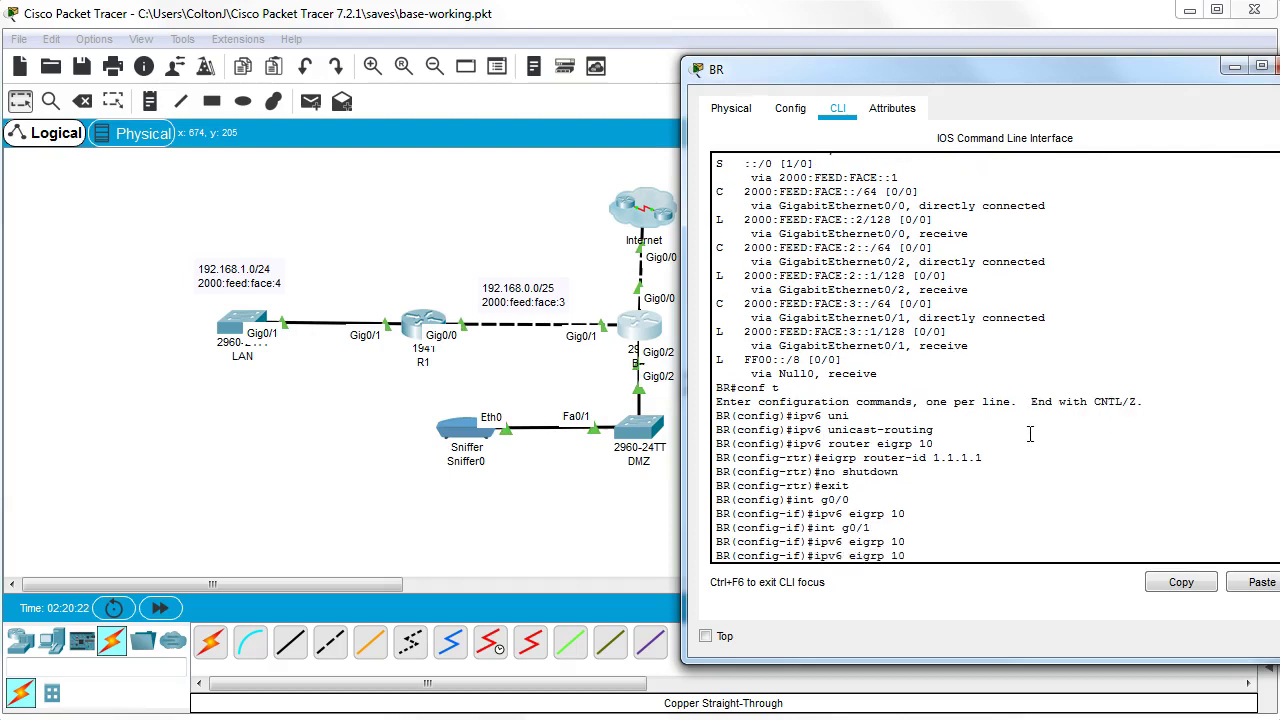
pyautogui.press('Up')
pyautogui.press('BackSpace')
pyautogui.write('2')
pyautogui.press('Return')
pyautogui.press('Up')
pyautogui.press('Up')
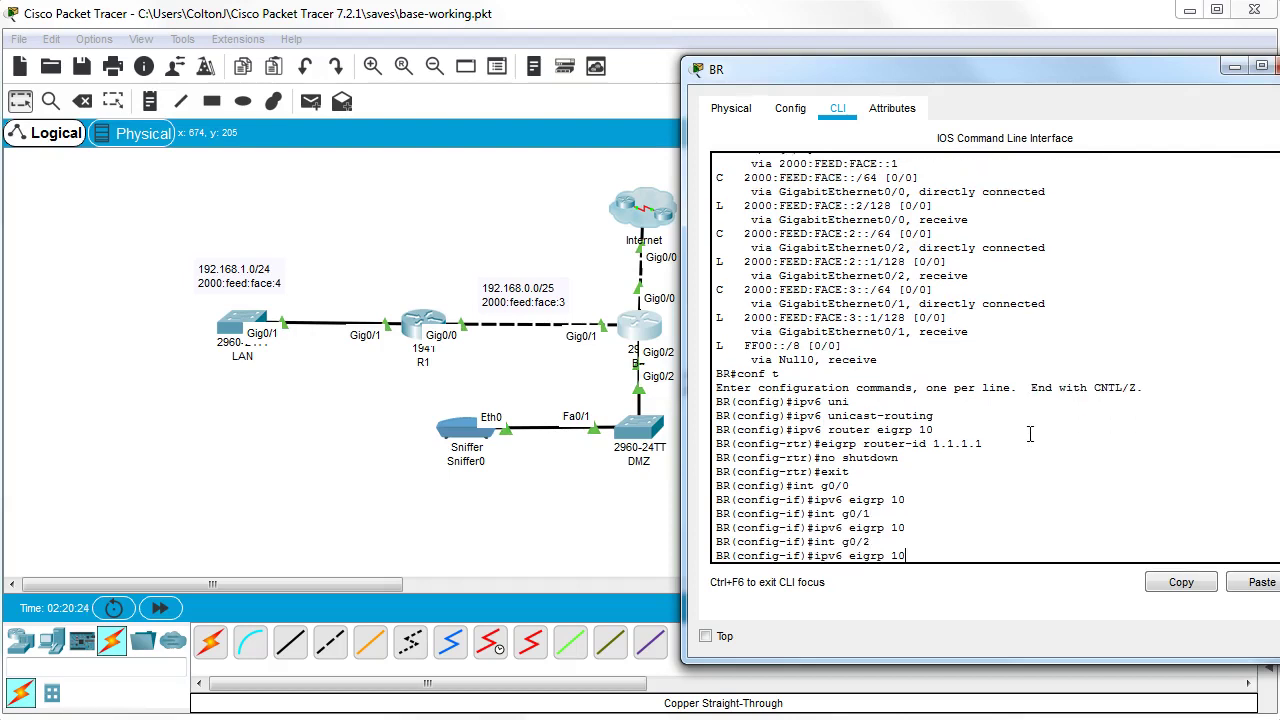
pyautogui.press('Return')
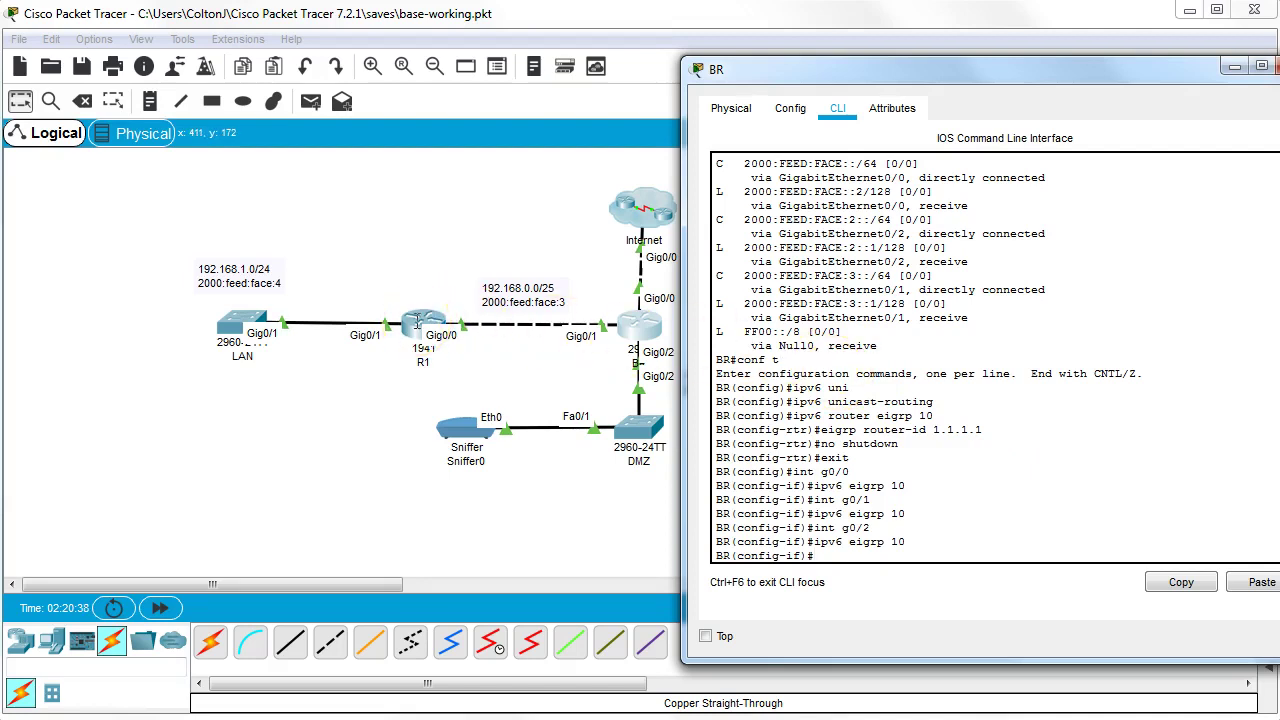
# Re-list R1's IPv6 routing table from its console.
pyautogui.click(418, 322)
pyautogui.click(421, 449)
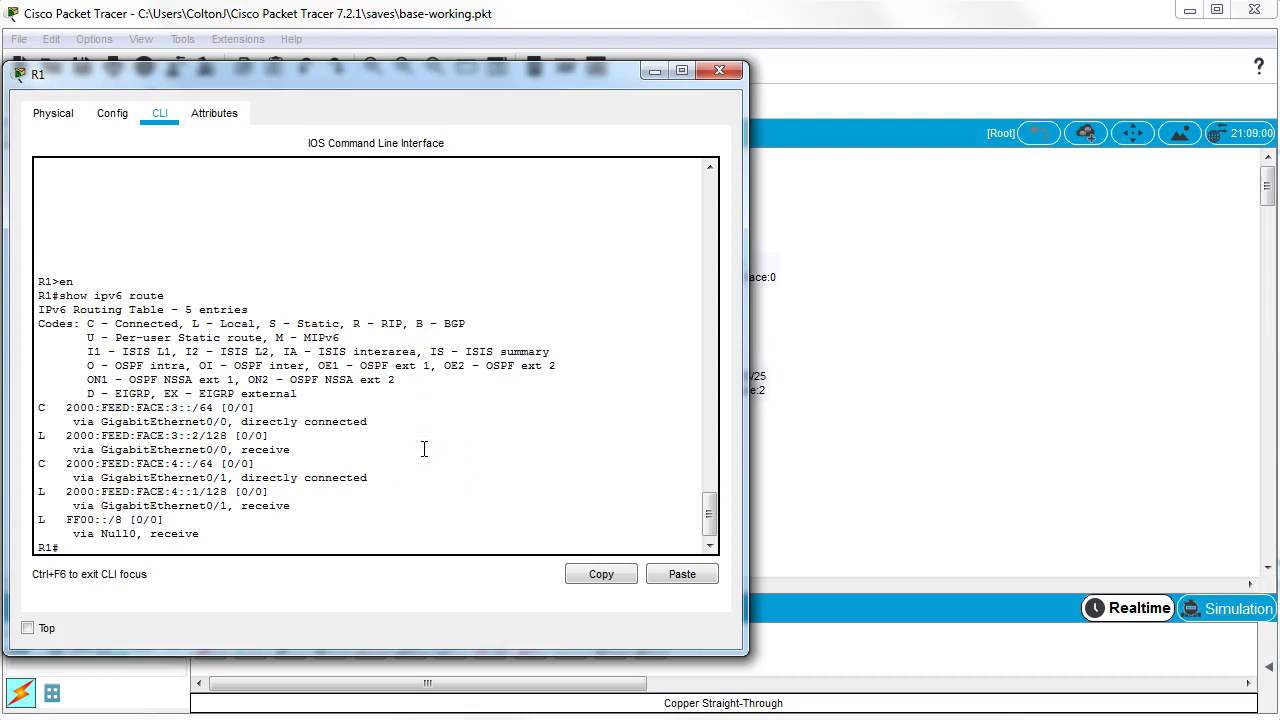
pyautogui.press('Up')
pyautogui.press('Return')
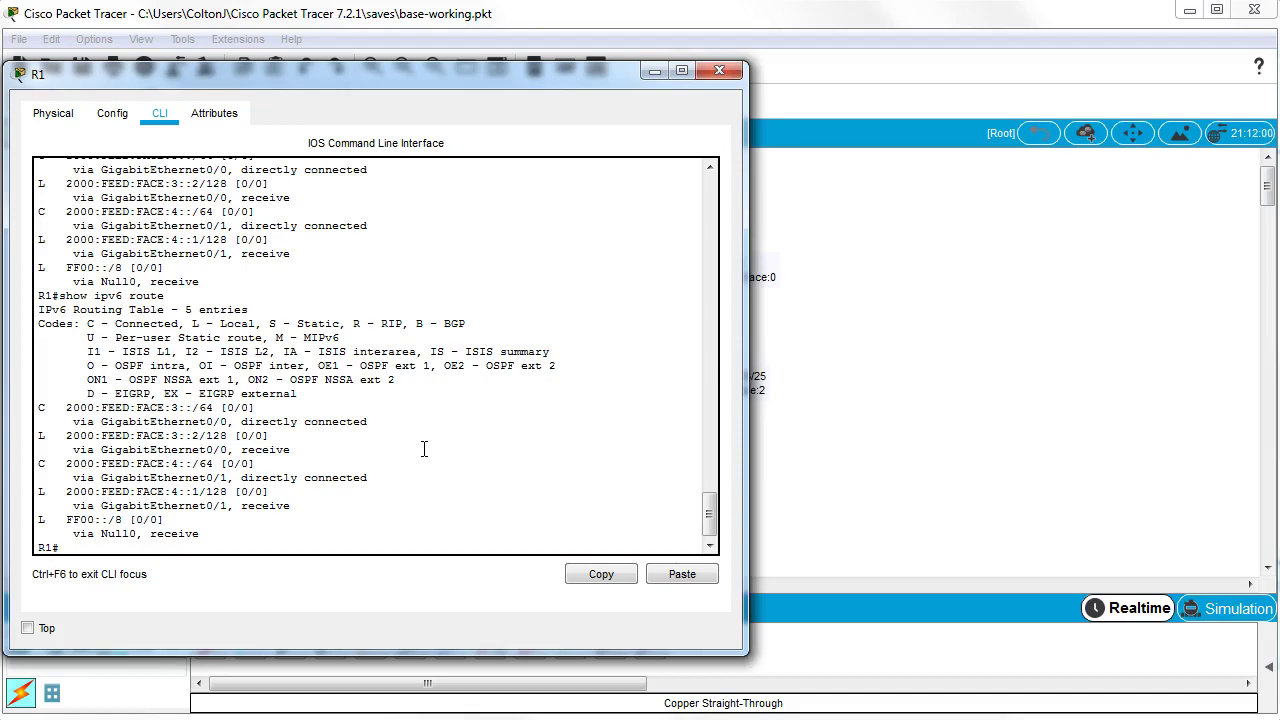
# Enter global configuration mode on R1 and enable ipv6 unicast-routing.
pyautogui.write('cont')
pyautogui.press('BackSpace')
pyautogui.write('f t')
pyautogui.press('Return')
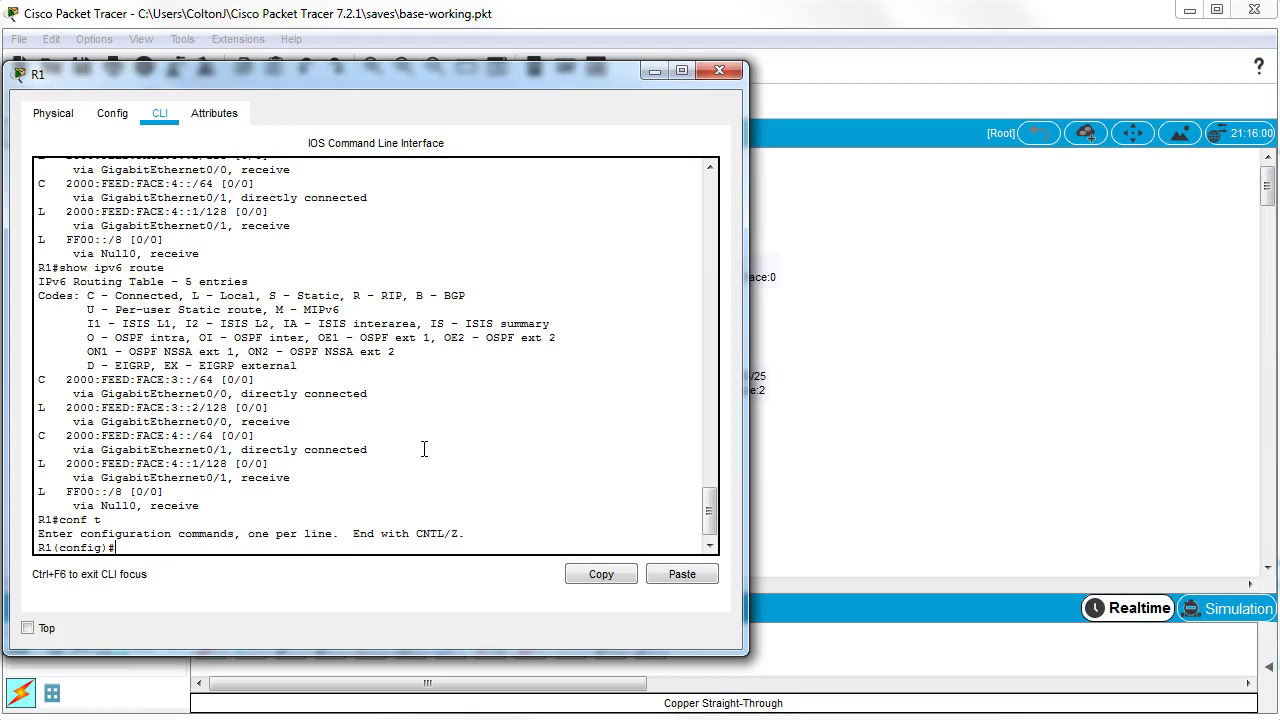
pyautogui.write('ipv6 uni')
pyautogui.press('Tab')
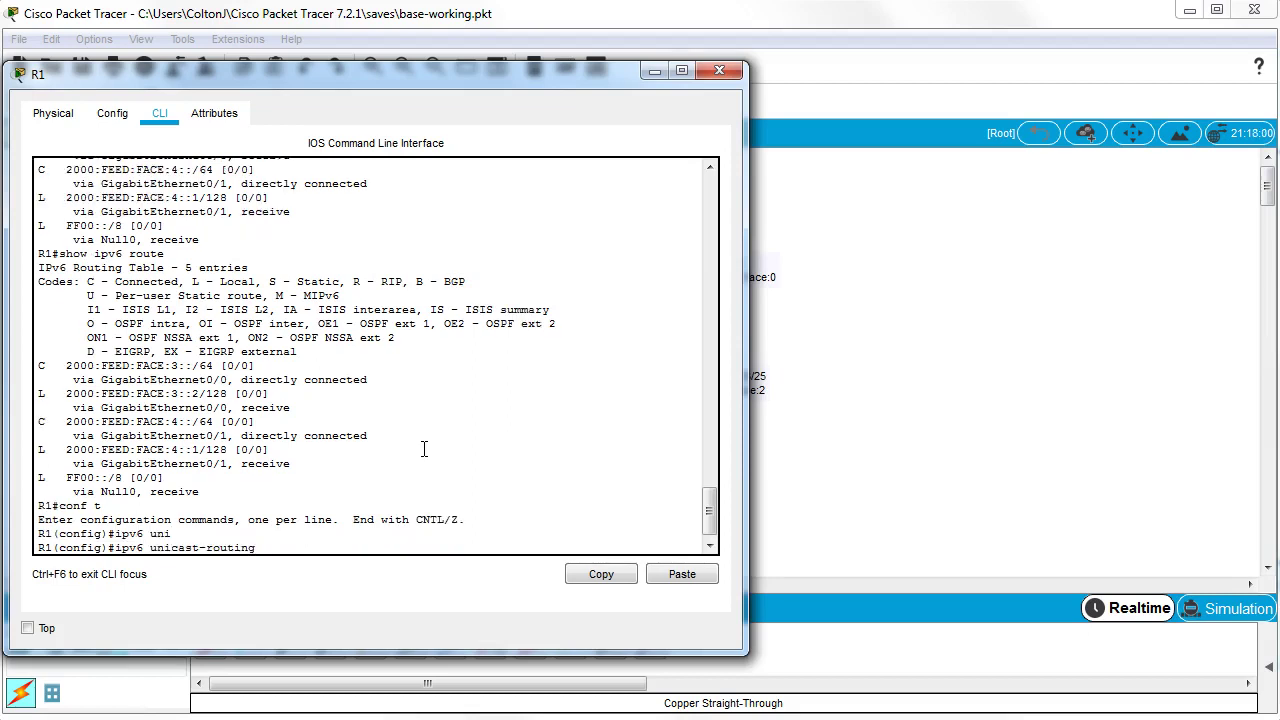
pyautogui.press('Return')
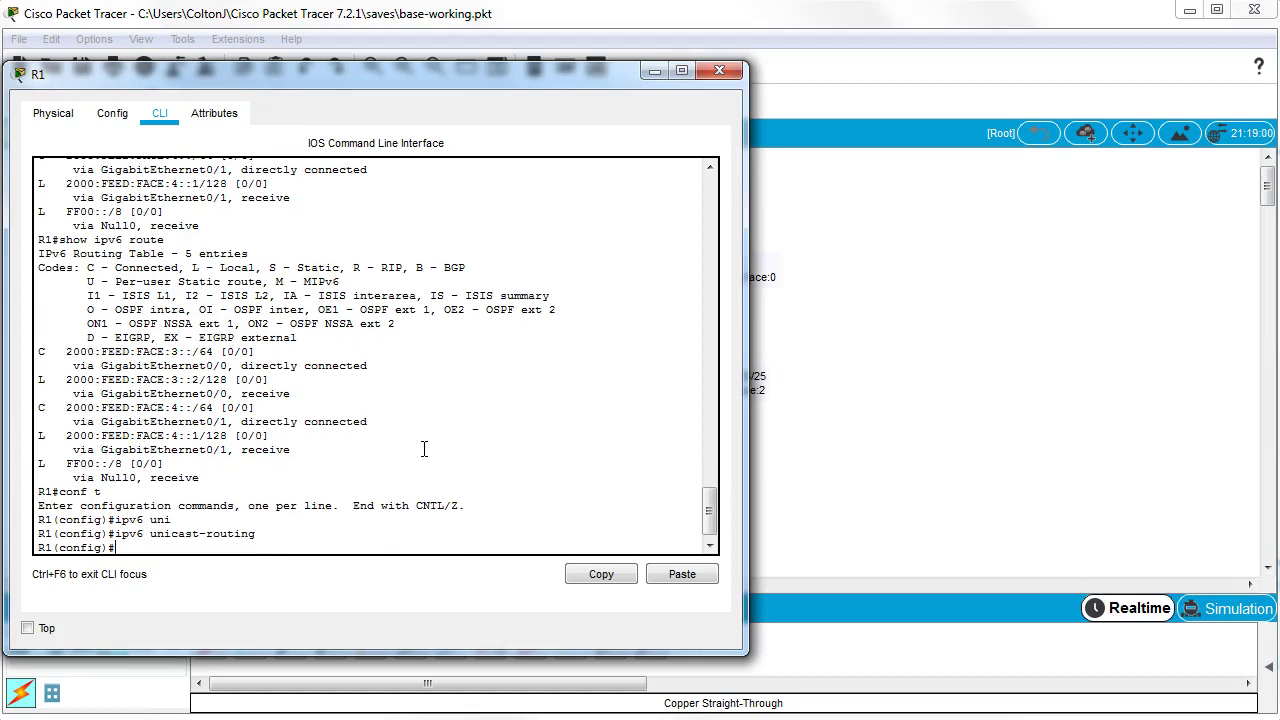
# Create R1's IPv6 EIGRP process 10 with router ID 2.2.2.2 and no shutdown.
pyautogui.write('ipv6 router eigrp 10')
pyautogui.press('Return')
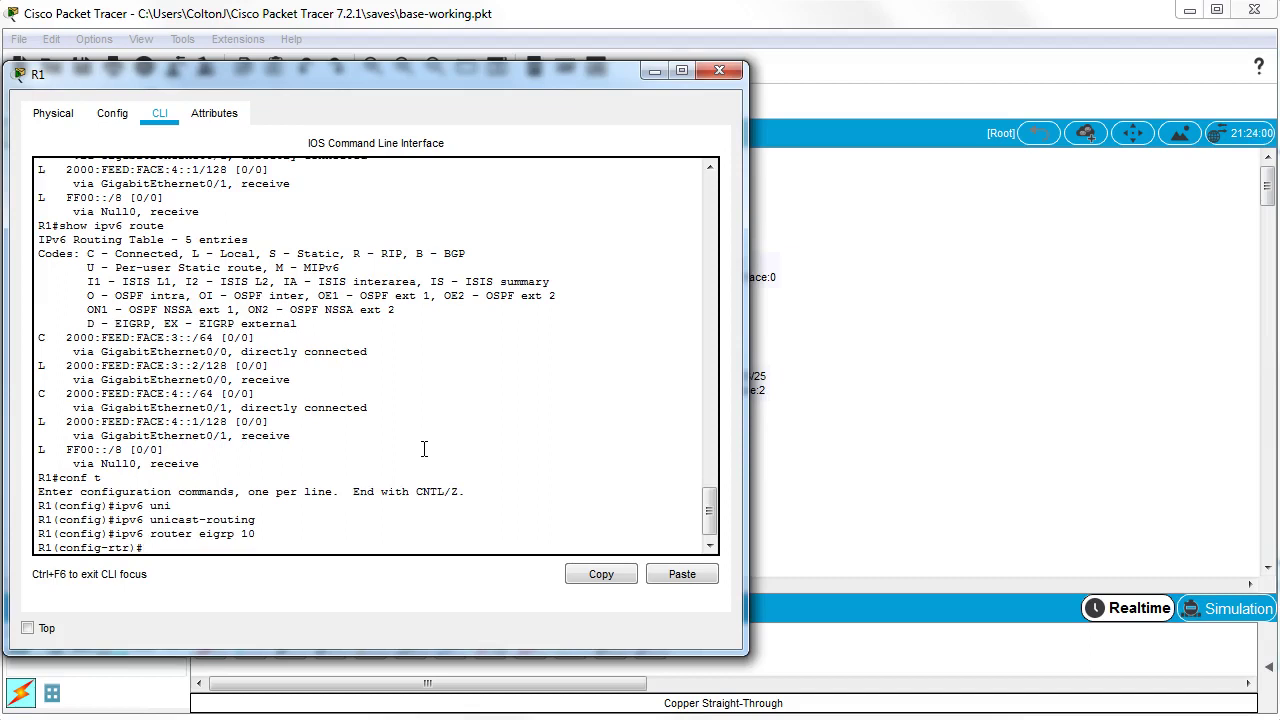
pyautogui.write('eigrp rou')
pyautogui.press('Tab')
pyautogui.write('2.2.2.2')
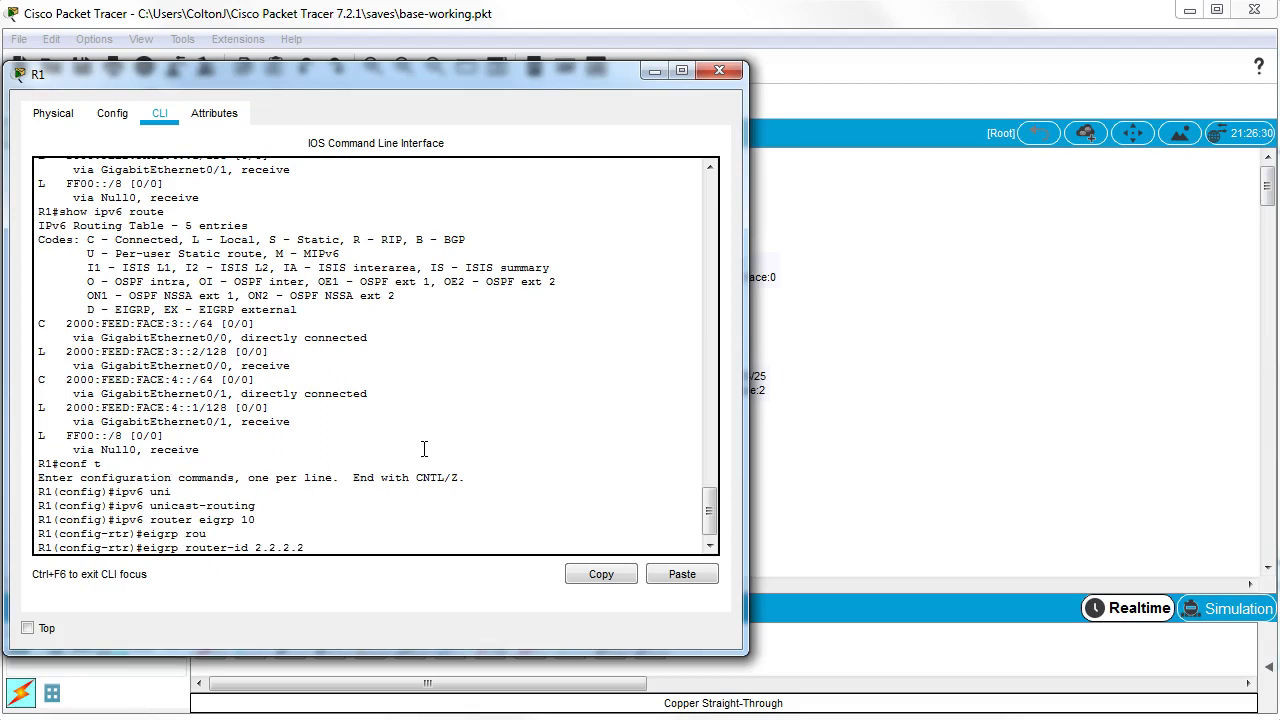
pyautogui.press('Return')
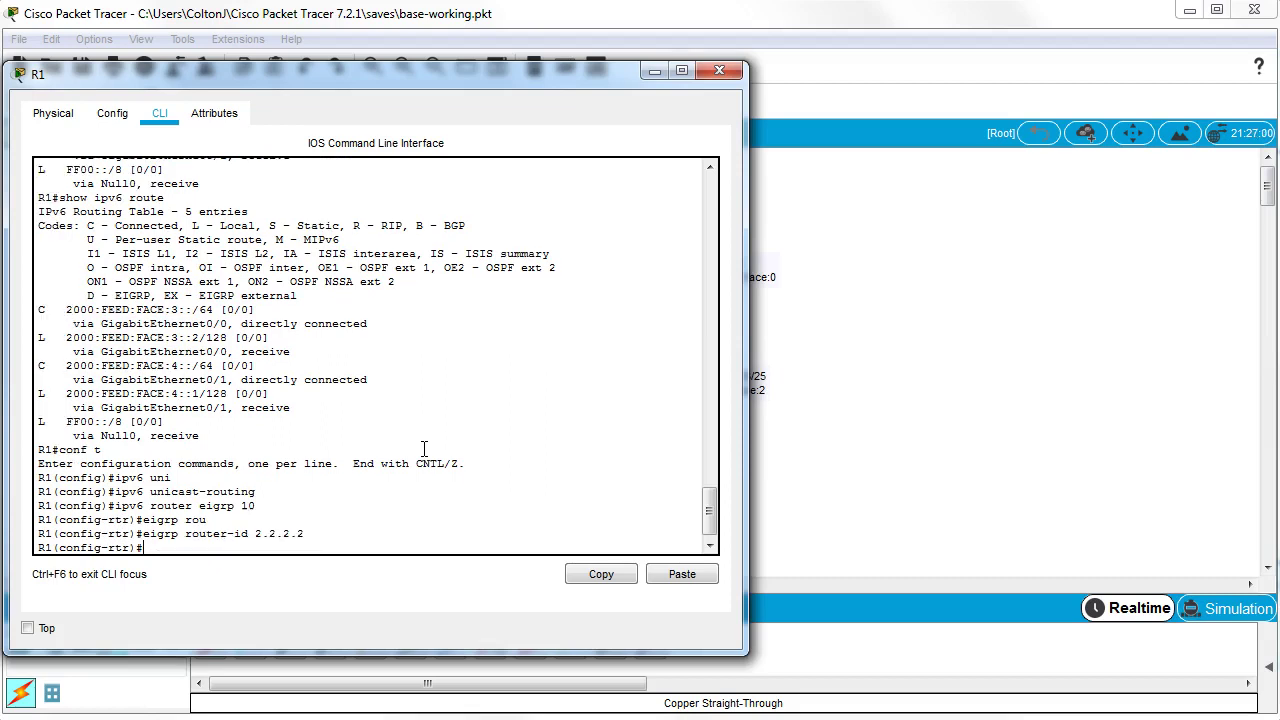
pyautogui.write('no shutdown')
pyautogui.press('BackSpace')
pyautogui.press('BackSpace')
pyautogui.press('BackSpace')
pyautogui.press('BackSpace')
pyautogui.write('down')
pyautogui.press('Return')
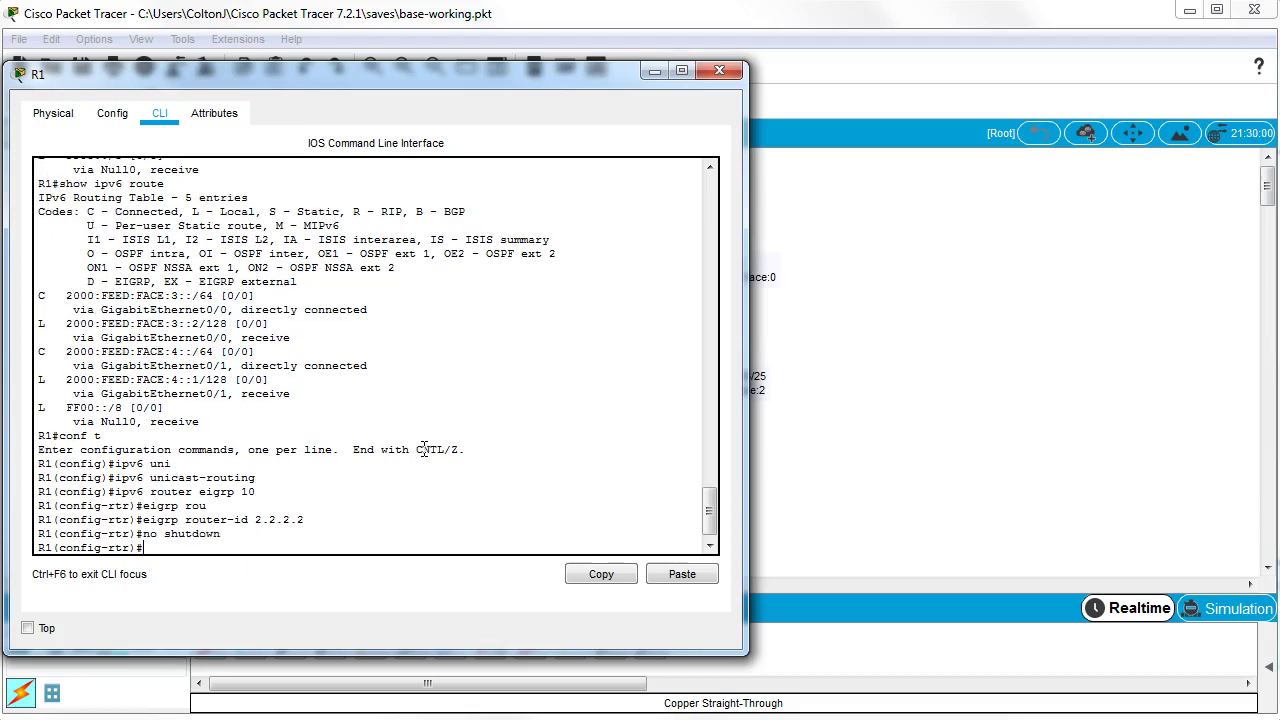
pyautogui.moveTo(285, 70)
pyautogui.mouseDown()
pyautogui.moveTo(424, 87)
pyautogui.moveTo(838, 70)
pyautogui.moveTo(277, 80)
pyautogui.mouseUp()
# Leave router configuration and enable ipv6 eigrp 10 on R1's interface g0/0.
pyautogui.click(416, 414)
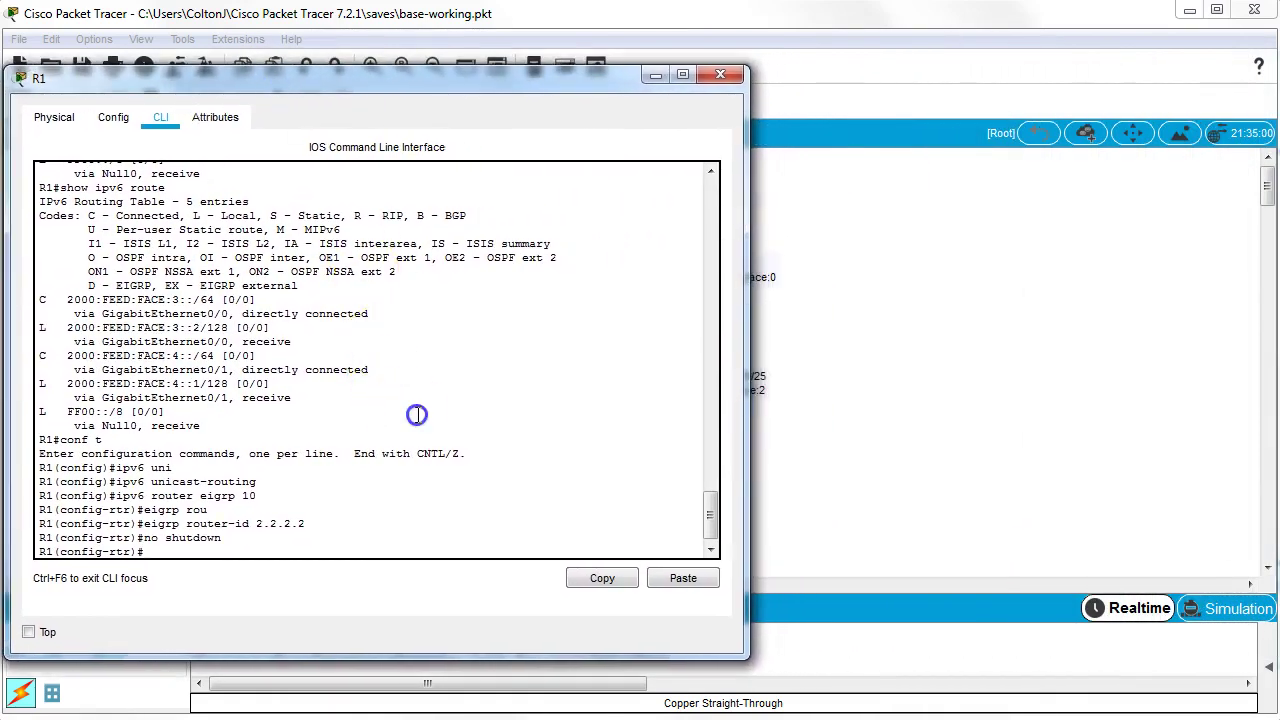
pyautogui.write('exit')
pyautogui.press('Return')
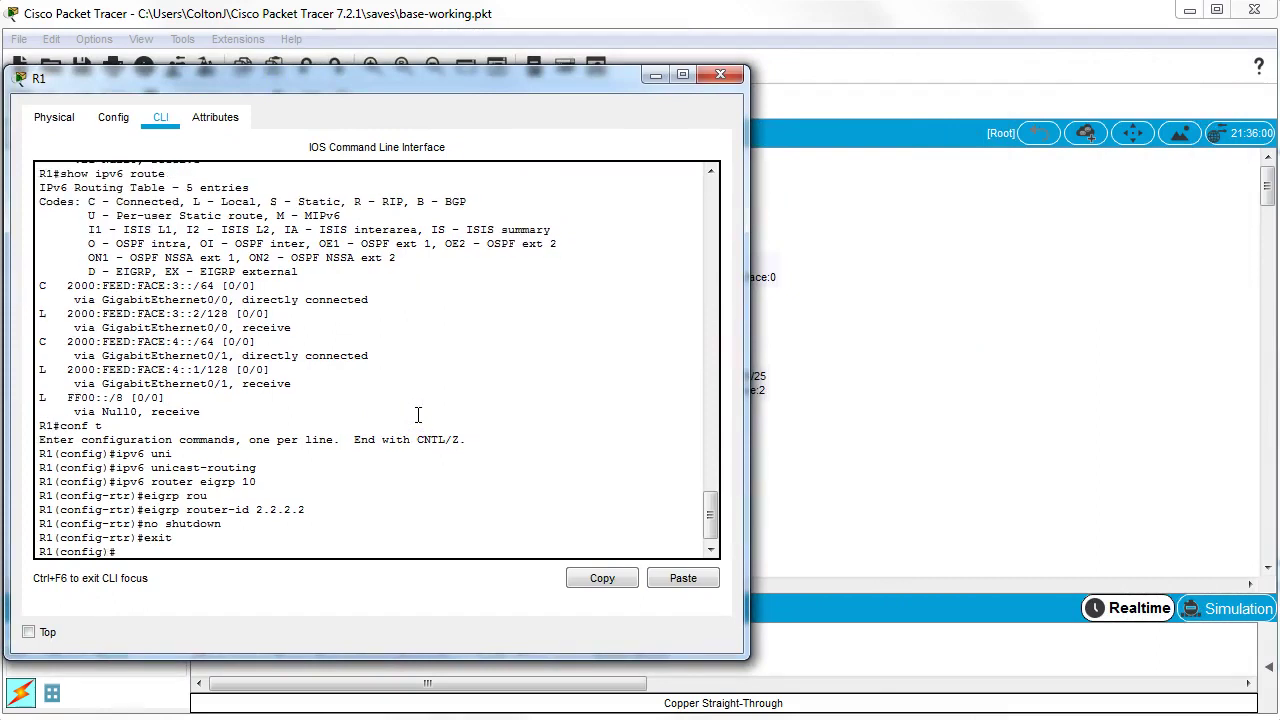
pyautogui.write('int g0/0')
pyautogui.press('Return')
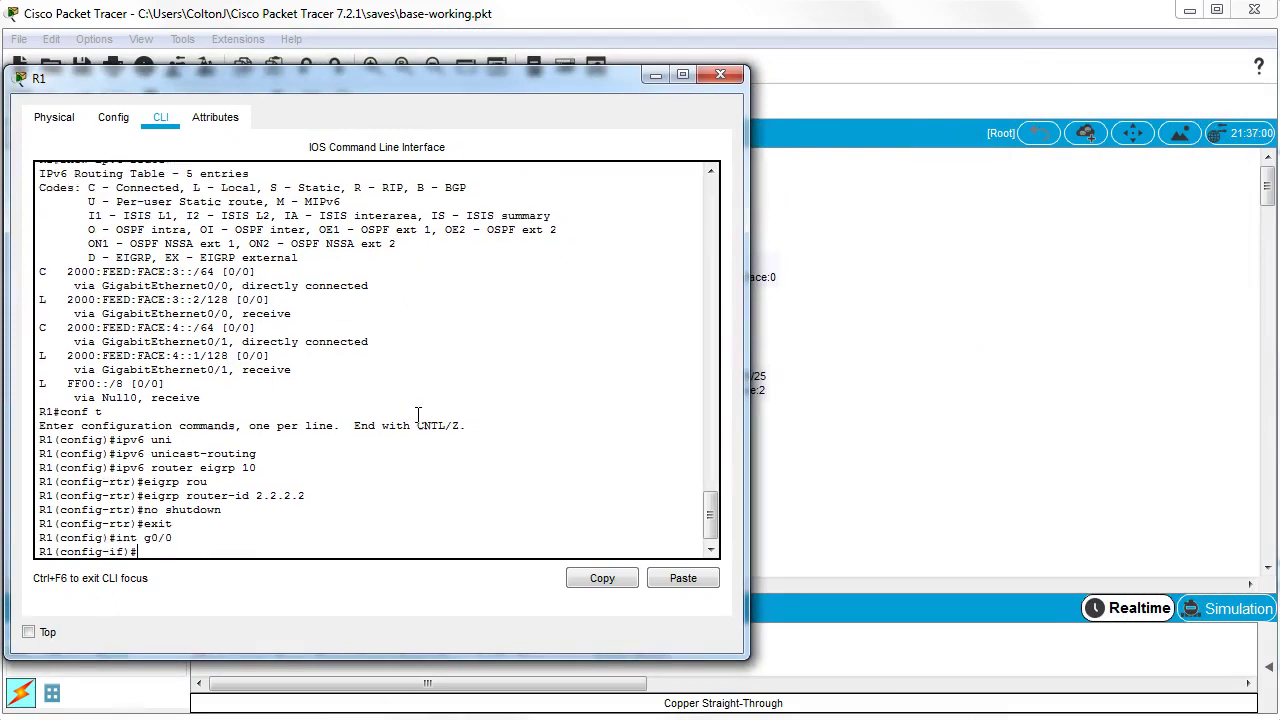
pyautogui.write('ipv6 eigrp 10')
pyautogui.press('Return')
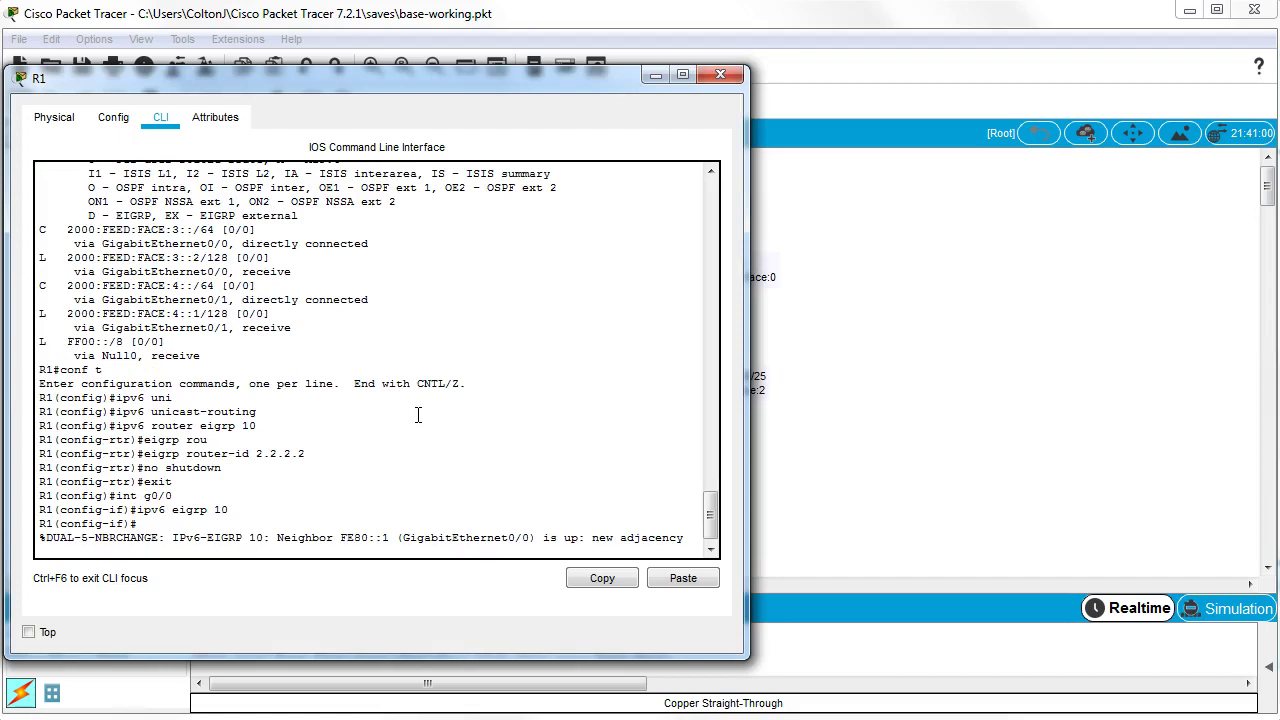
# Enable ipv6 eigrp 10 on R1's interface g0/1.
pyautogui.press('Up')
pyautogui.press('Up')
pyautogui.press('BackSpace')
pyautogui.write('1')
pyautogui.press('Return')
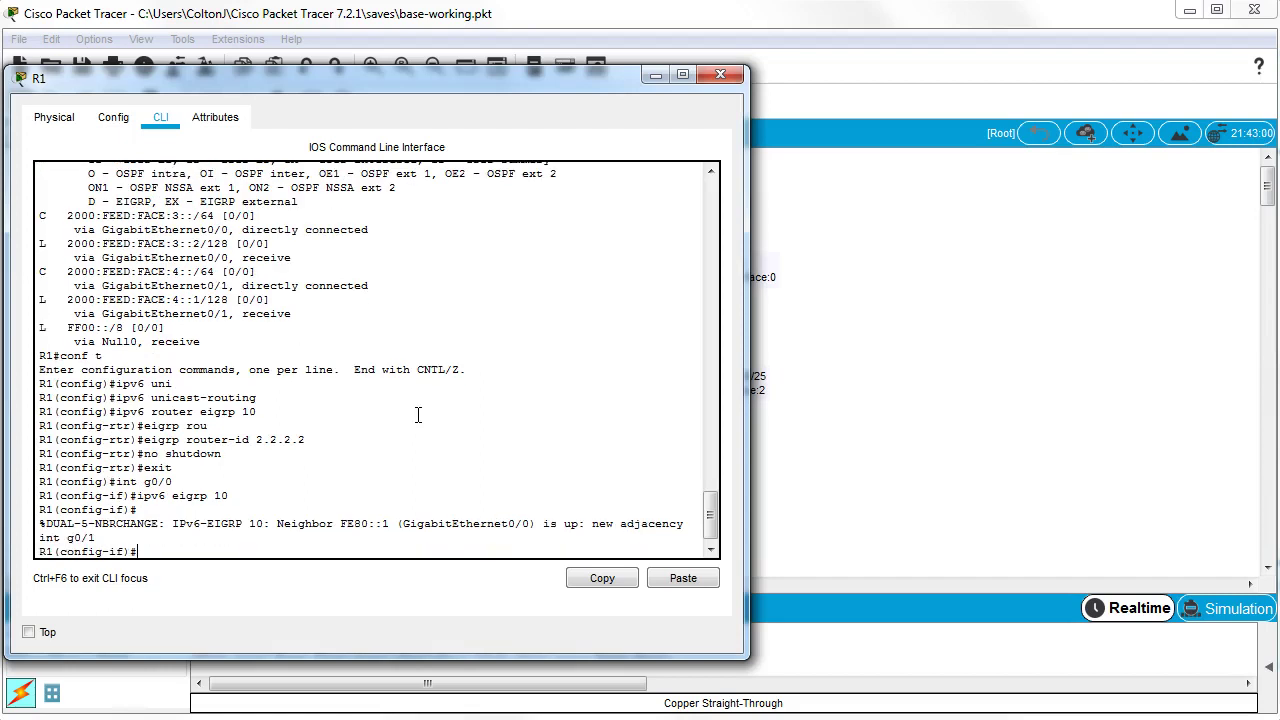
pyautogui.press('Up')
pyautogui.press('Up')
pyautogui.press('Return')
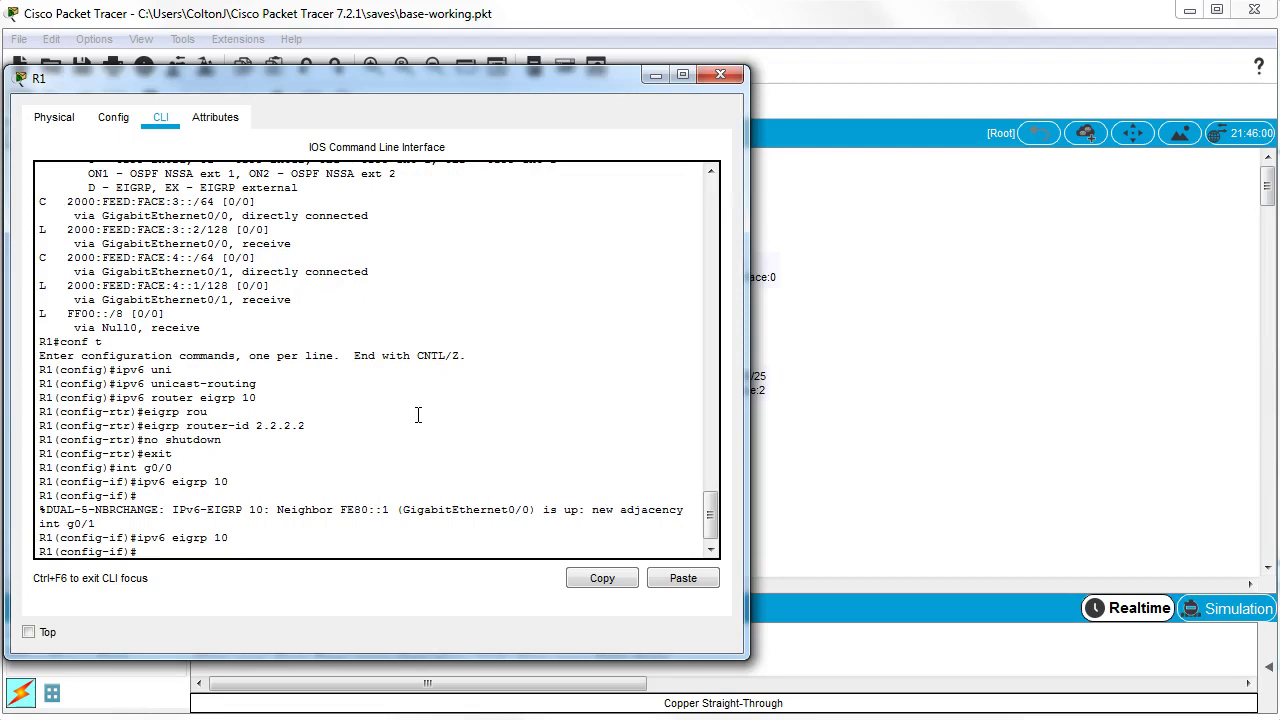
# Exit configuration mode twice to return R1 to privileged mode.
pyautogui.write('exit')
pyautogui.press('Return')
pyautogui.write('exit')
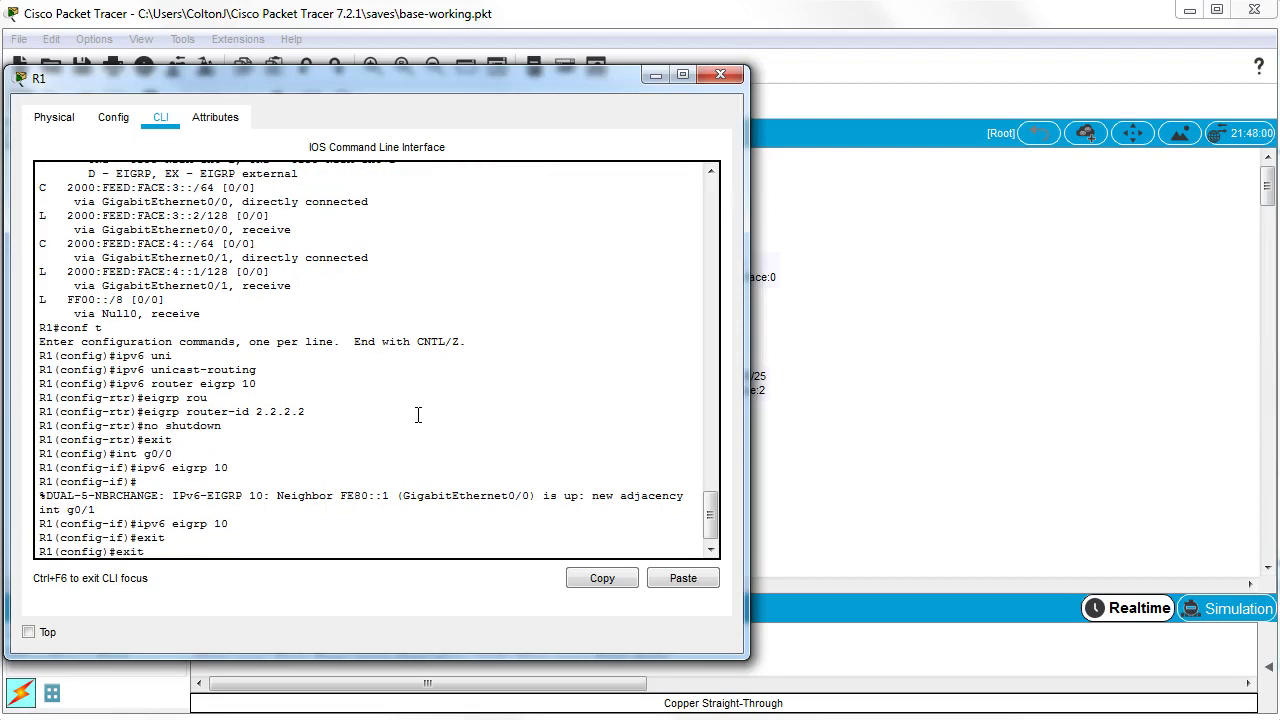
pyautogui.press('Return')
# Display R1's IPv6 routing table and highlight the two EIGRP D routes via FE80::1.
pyautogui.write('sh')
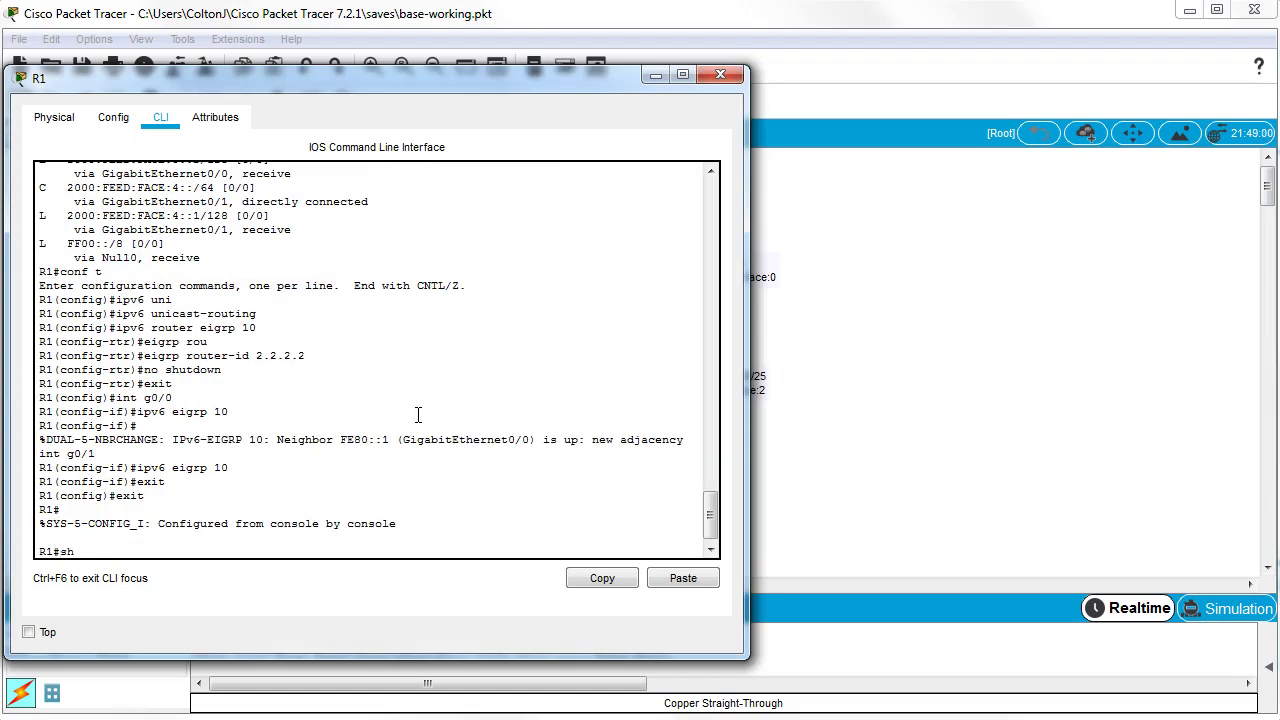
pyautogui.write('ow ipv')
pyautogui.write('6 t')
pyautogui.write('oute')
pyautogui.press('Return')
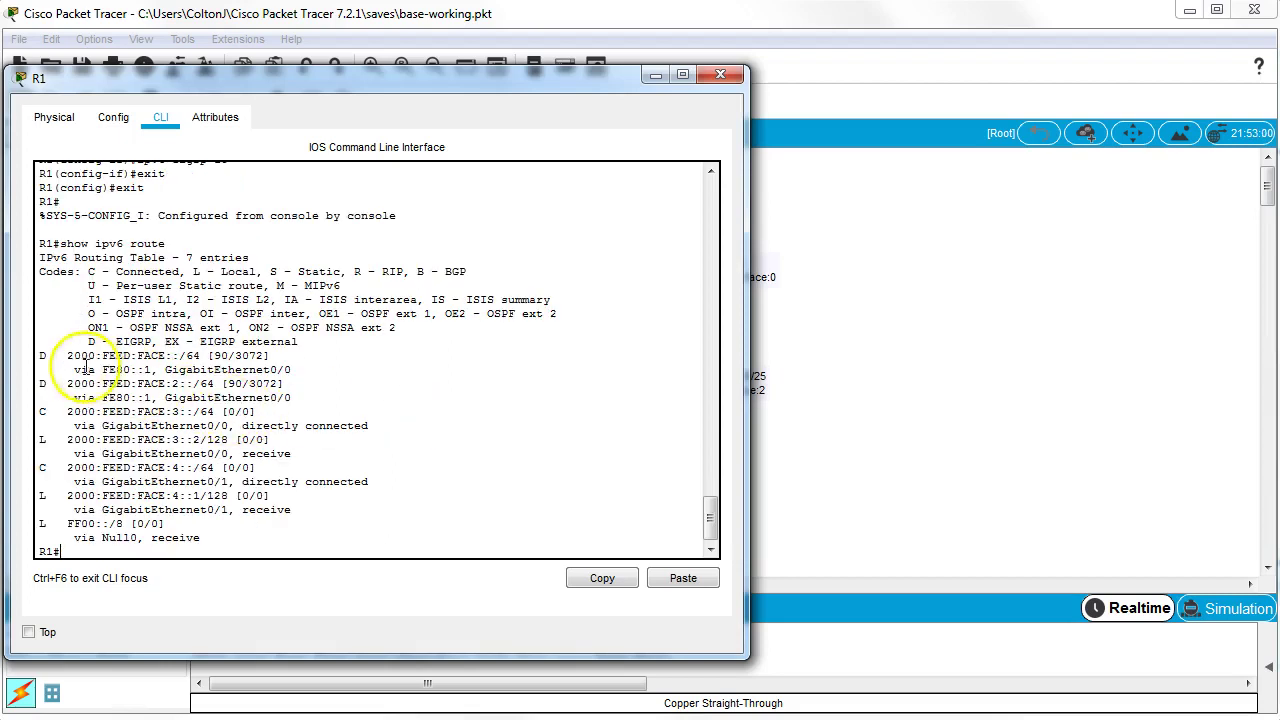
pyautogui.moveTo(39, 356); pyautogui.dragTo(329, 404)
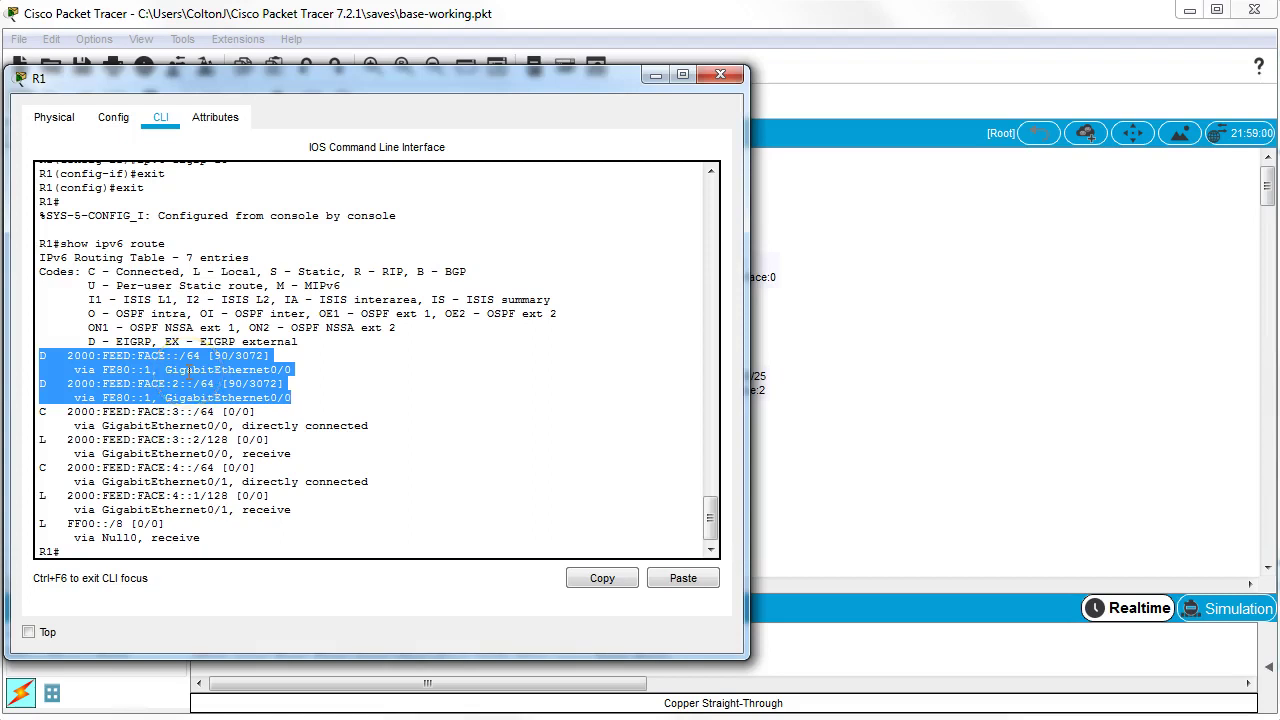
pyautogui.click(314, 376)
# On BR, leave interface configuration and enter IPv6 EIGRP process 10.
pyautogui.click(1275, 270)
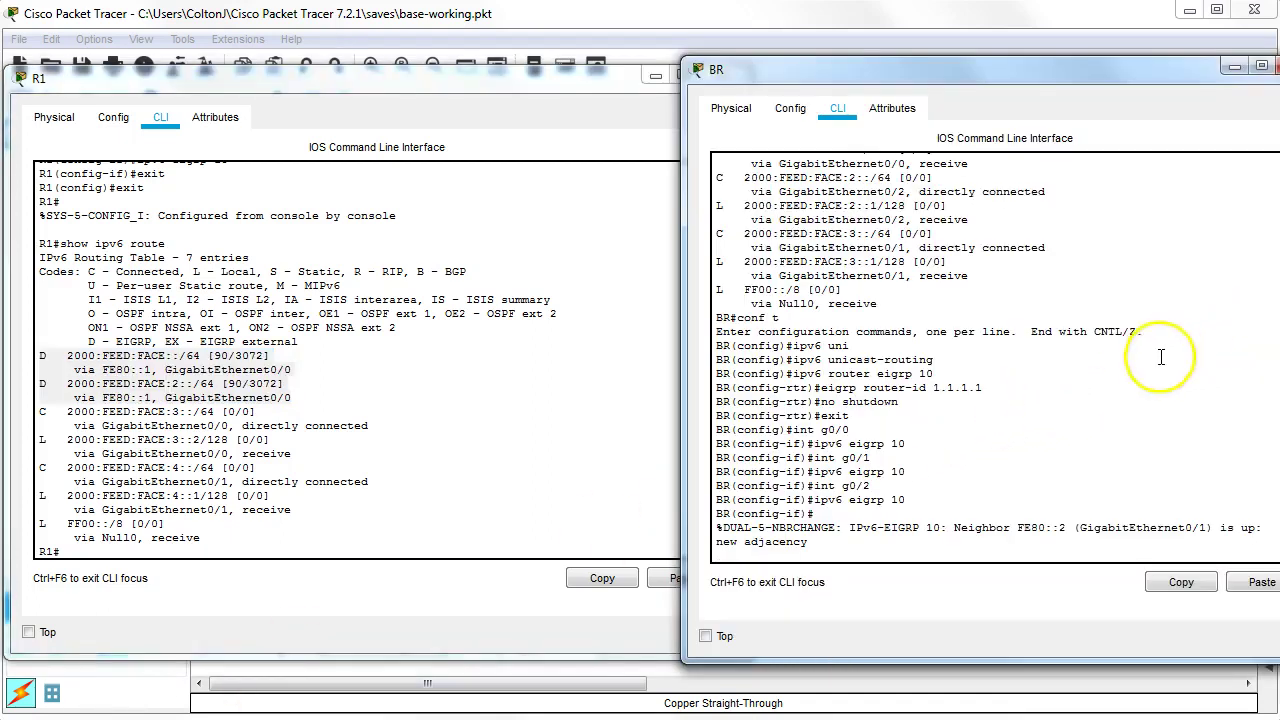
pyautogui.press('Return')
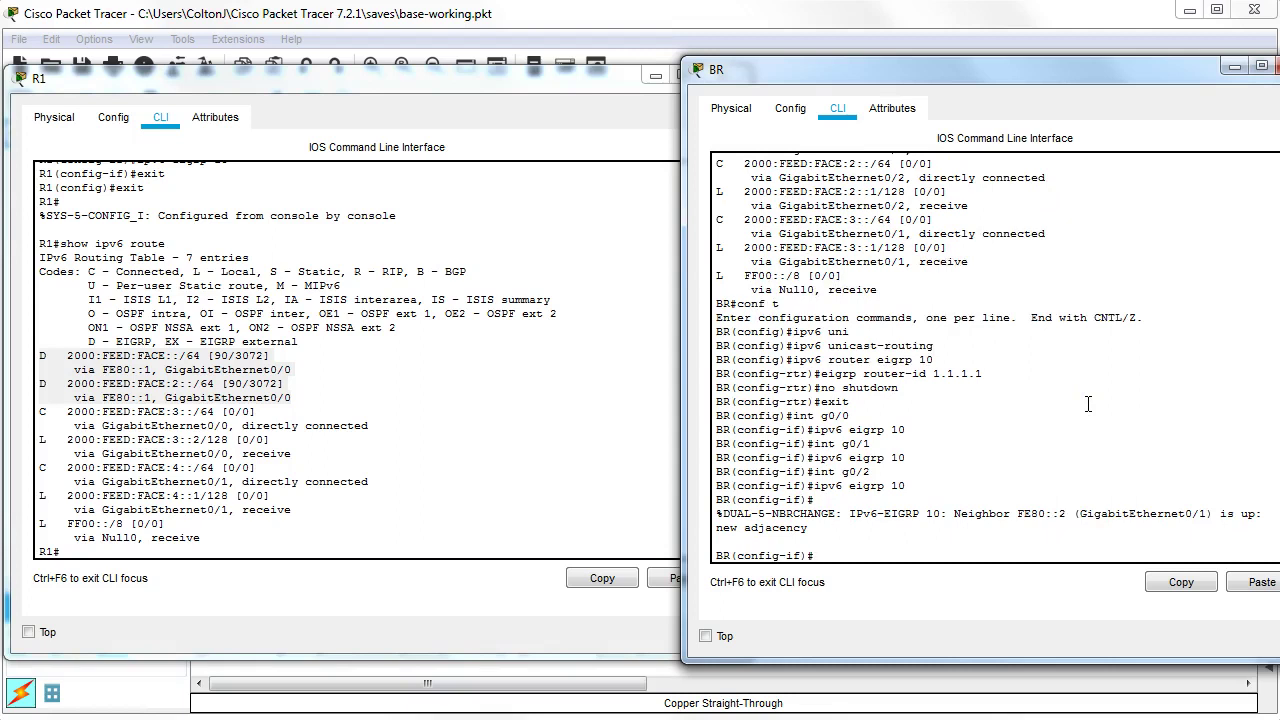
pyautogui.write('exit')
pyautogui.press('Return')
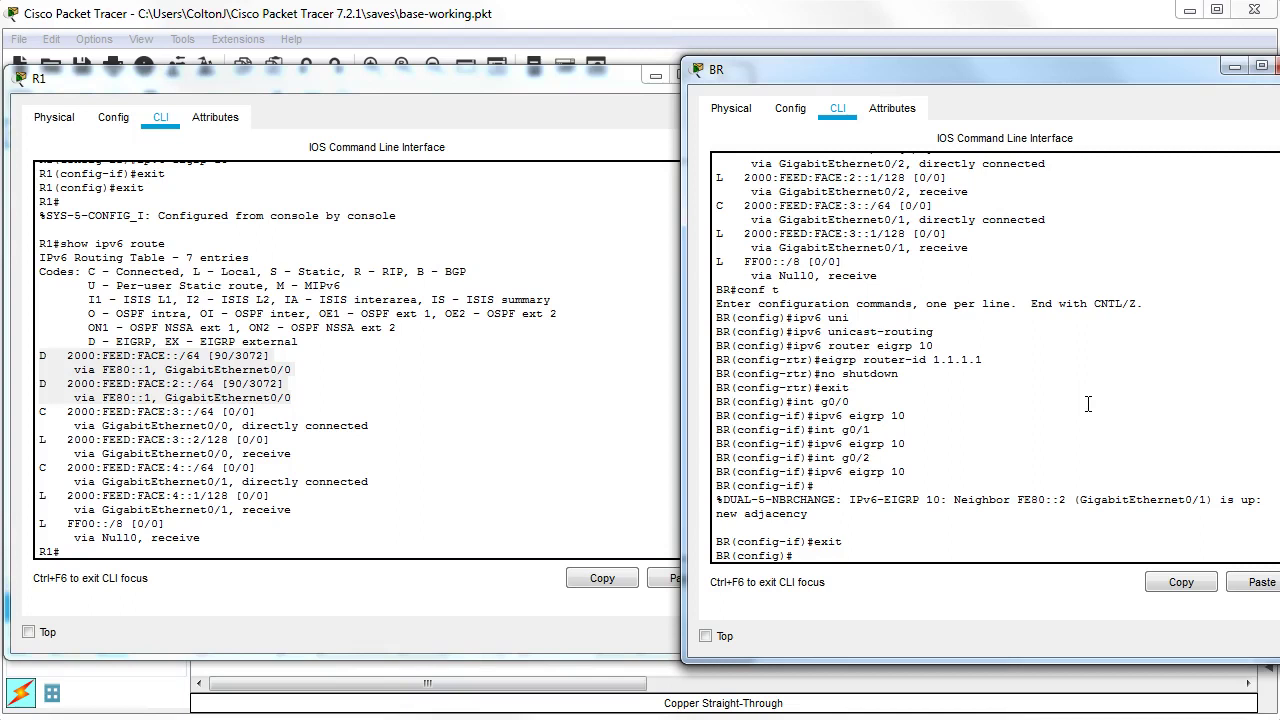
pyautogui.write('ipv6 router eigrp 10')
pyautogui.press('Return')
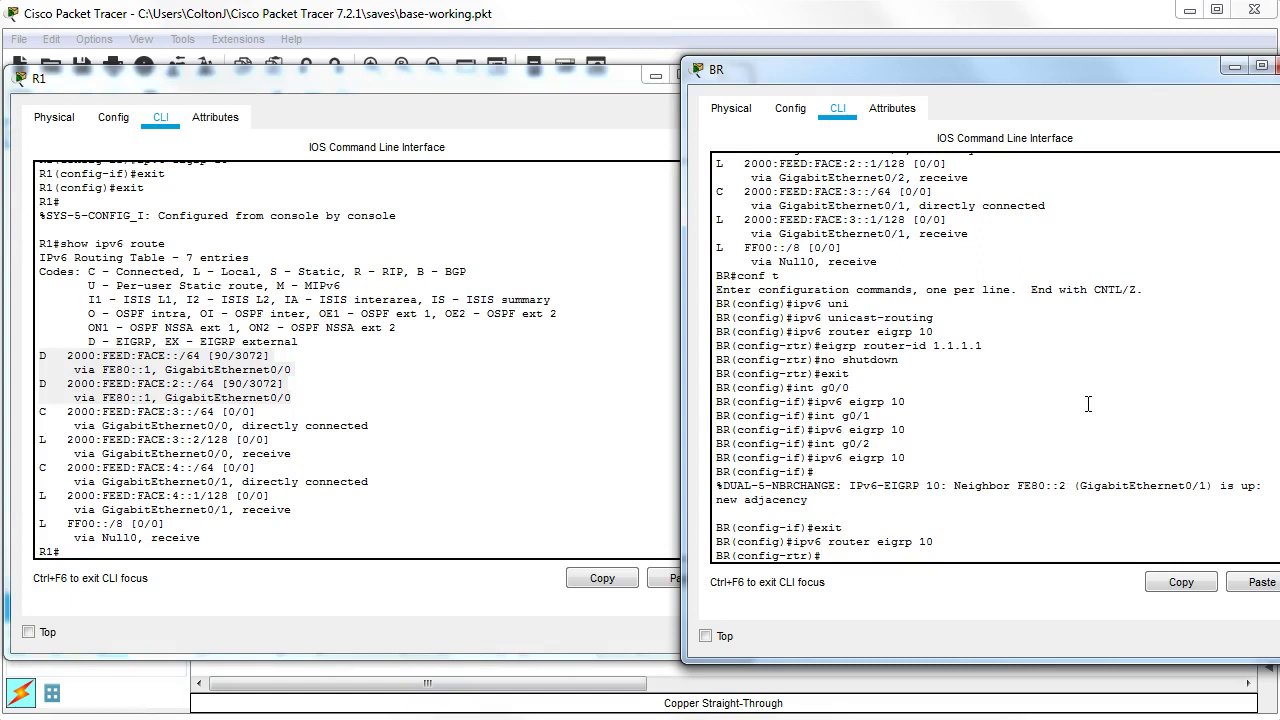
# Configure 'redistribute static' under BR's EIGRP process 10.
pyautogui.write('res')
pyautogui.press('Tab')
pyautogui.press('BackSpace')
pyautogui.press('Tab')
pyautogui.write('d')
pyautogui.press('Tab')
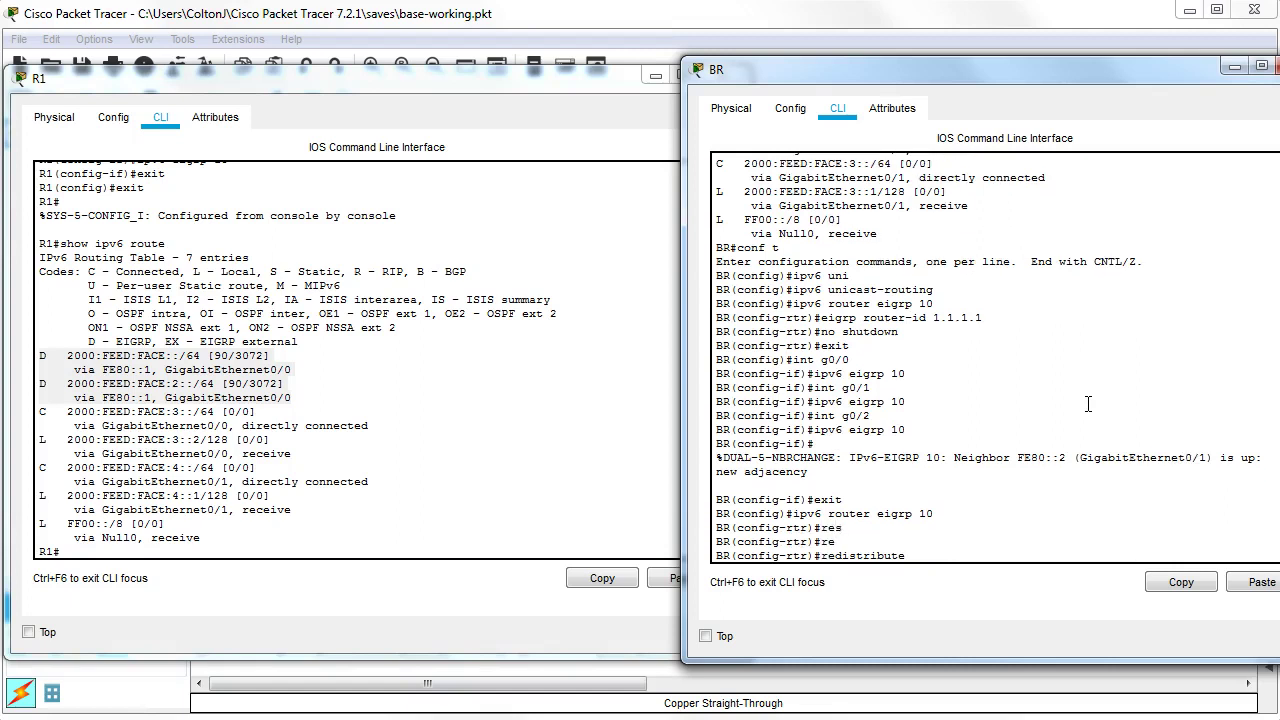
pyautogui.write('static')
pyautogui.press('Return')
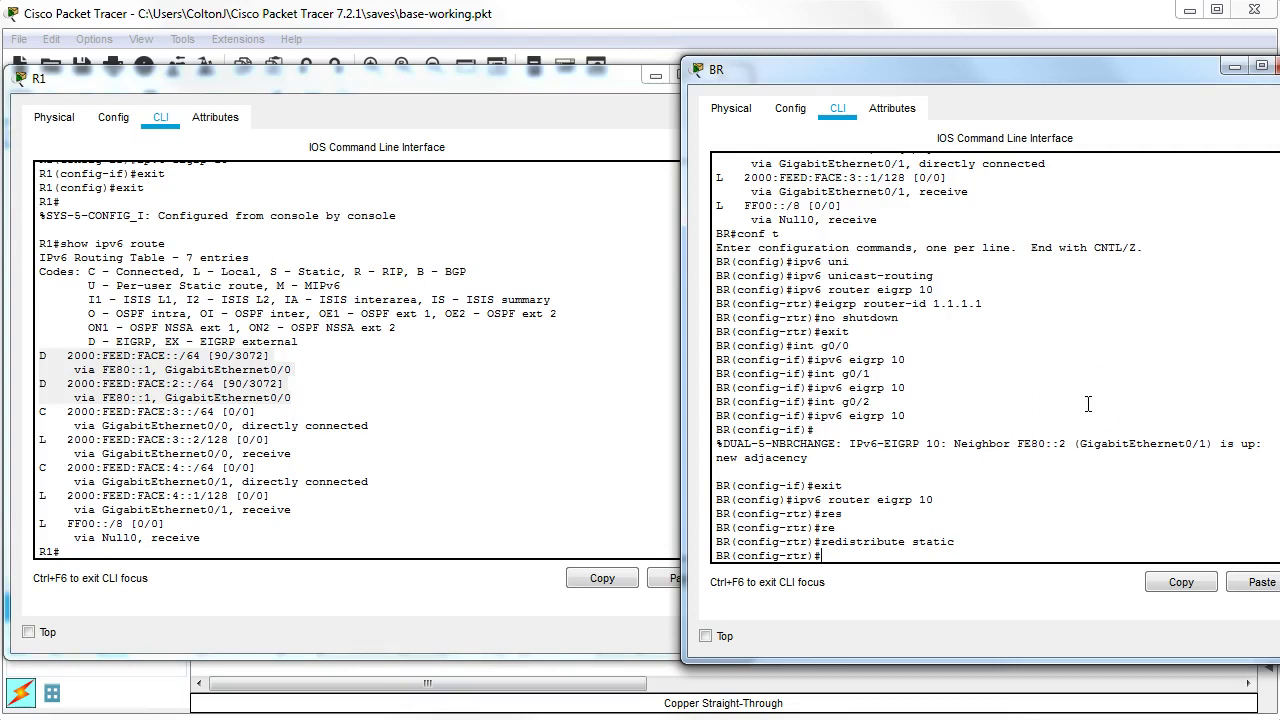
pyautogui.click(1068, 403)
# Rerun show ipv6 route on R1 and highlight the EX external default route ::/0 via FE80::1.
pyautogui.click(533, 432)
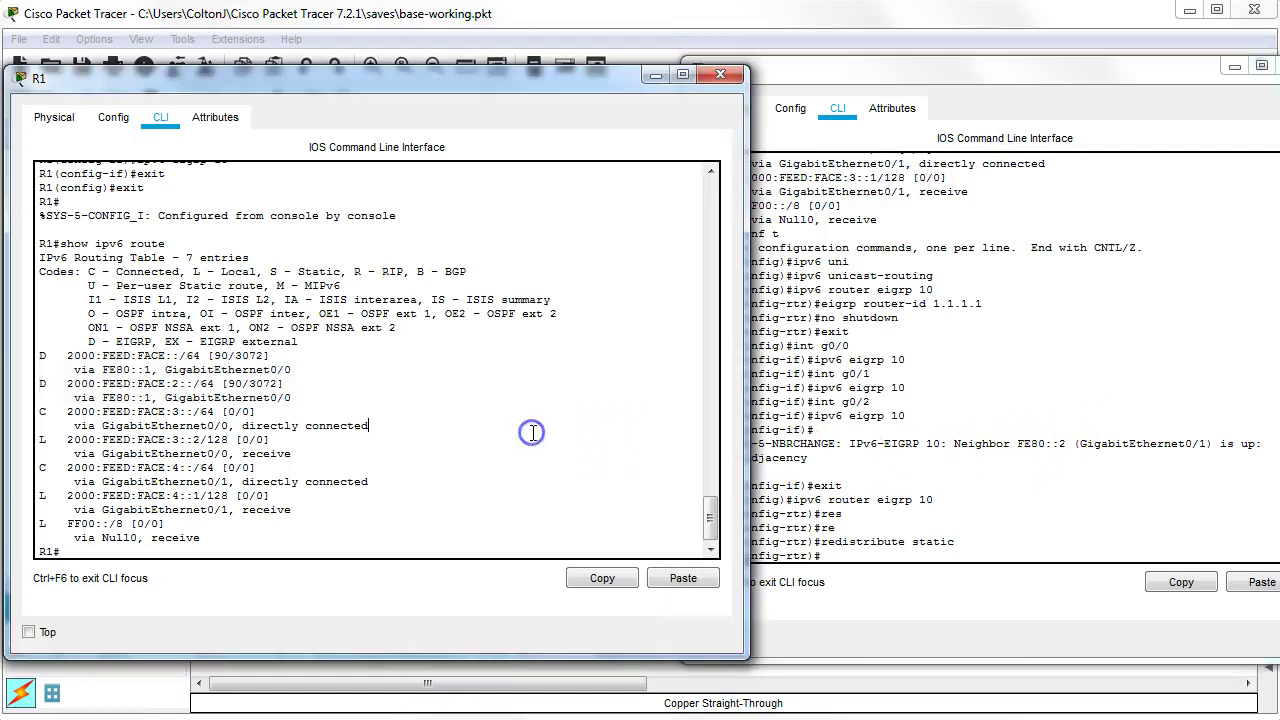
pyautogui.press('Up')
pyautogui.press('Return')
pyautogui.press('space')
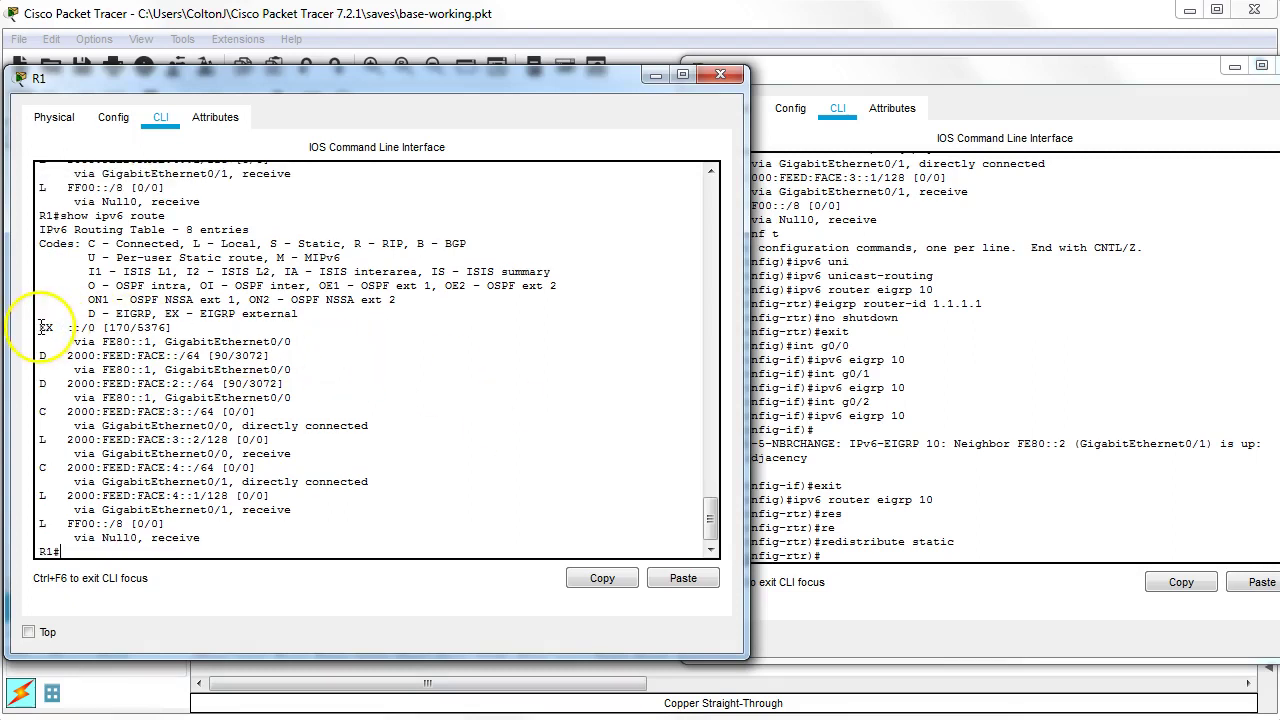
pyautogui.moveTo(38, 327); pyautogui.dragTo(317, 343)
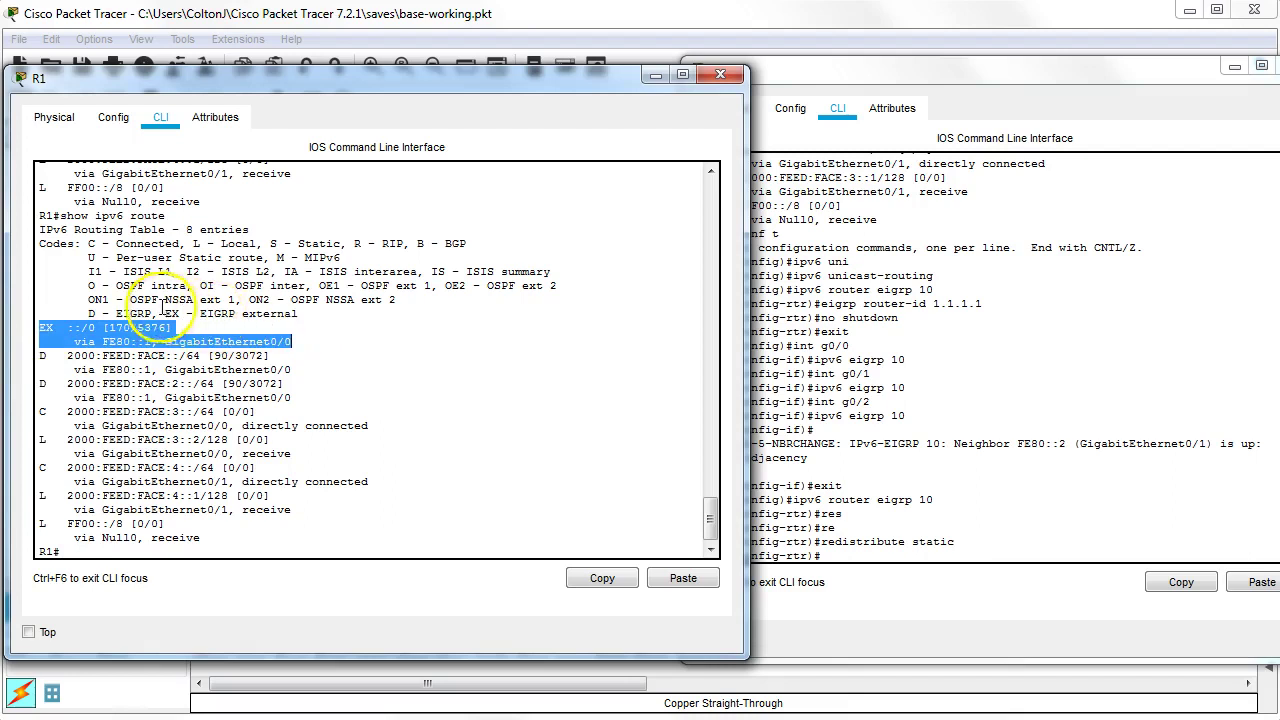
pyautogui.moveTo(165, 313); pyautogui.dragTo(298, 313)
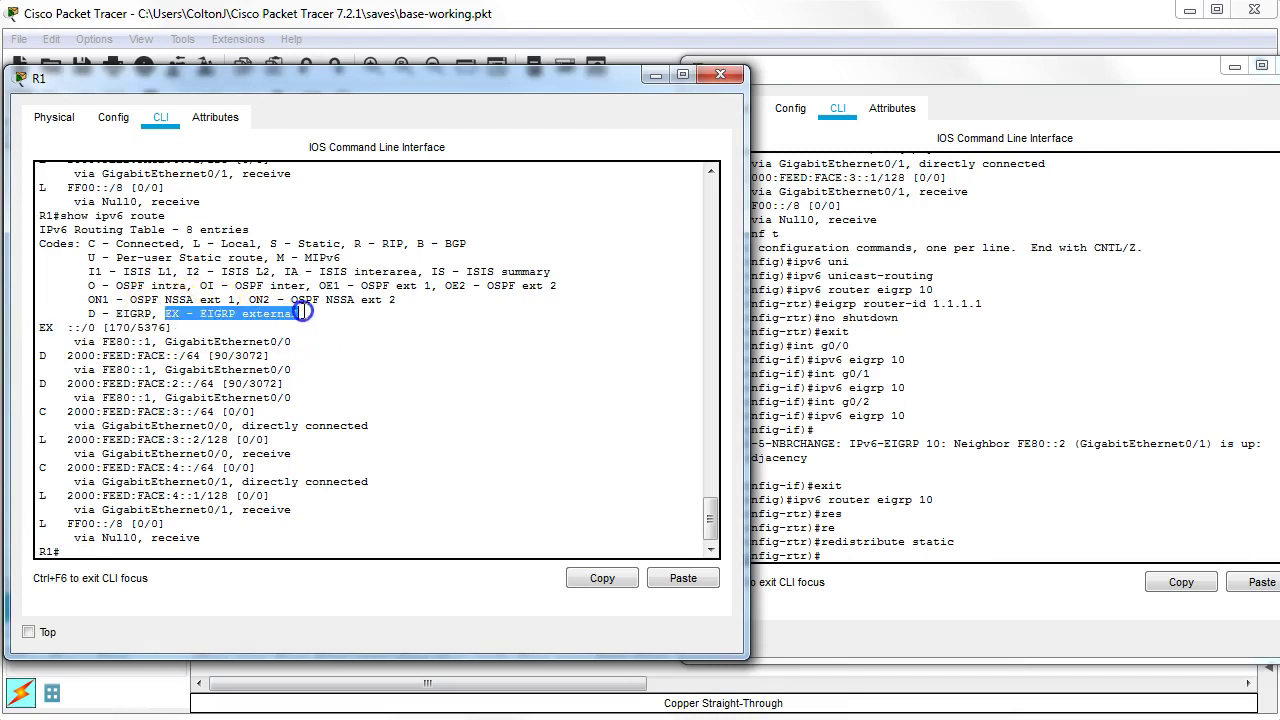
pyautogui.moveTo(68, 328); pyautogui.dragTo(318, 348)
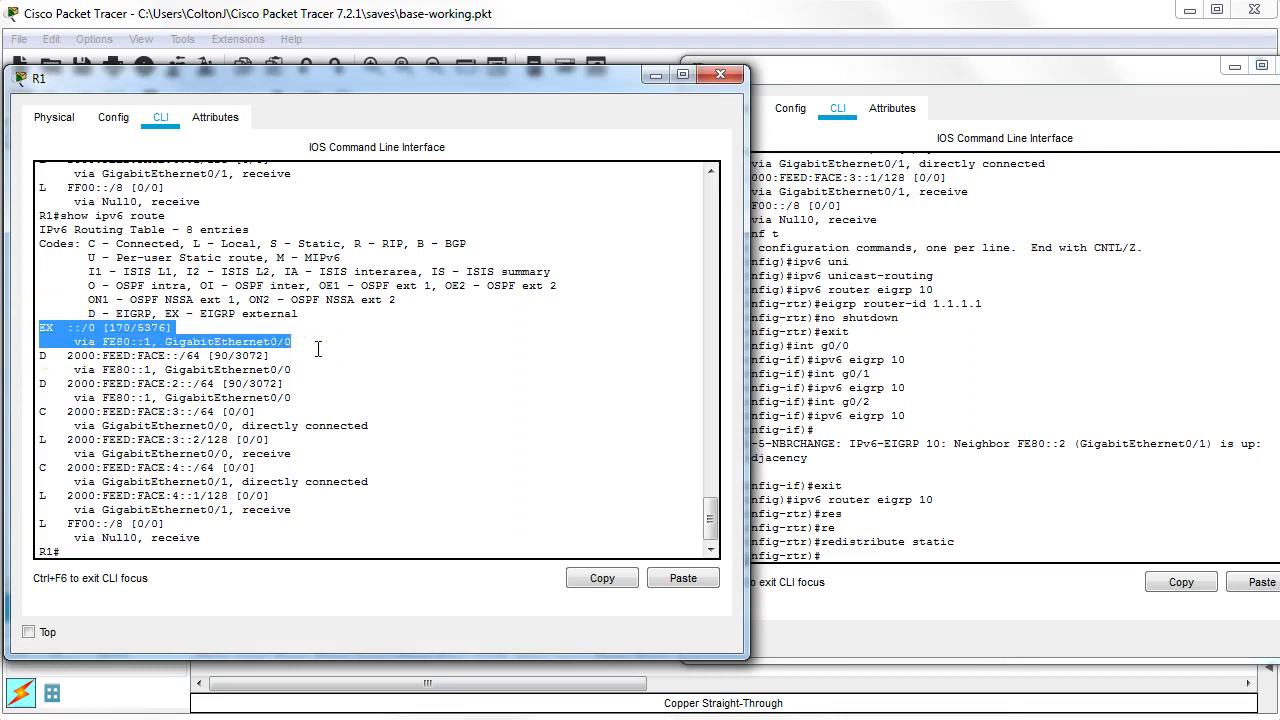
pyautogui.click(334, 340)
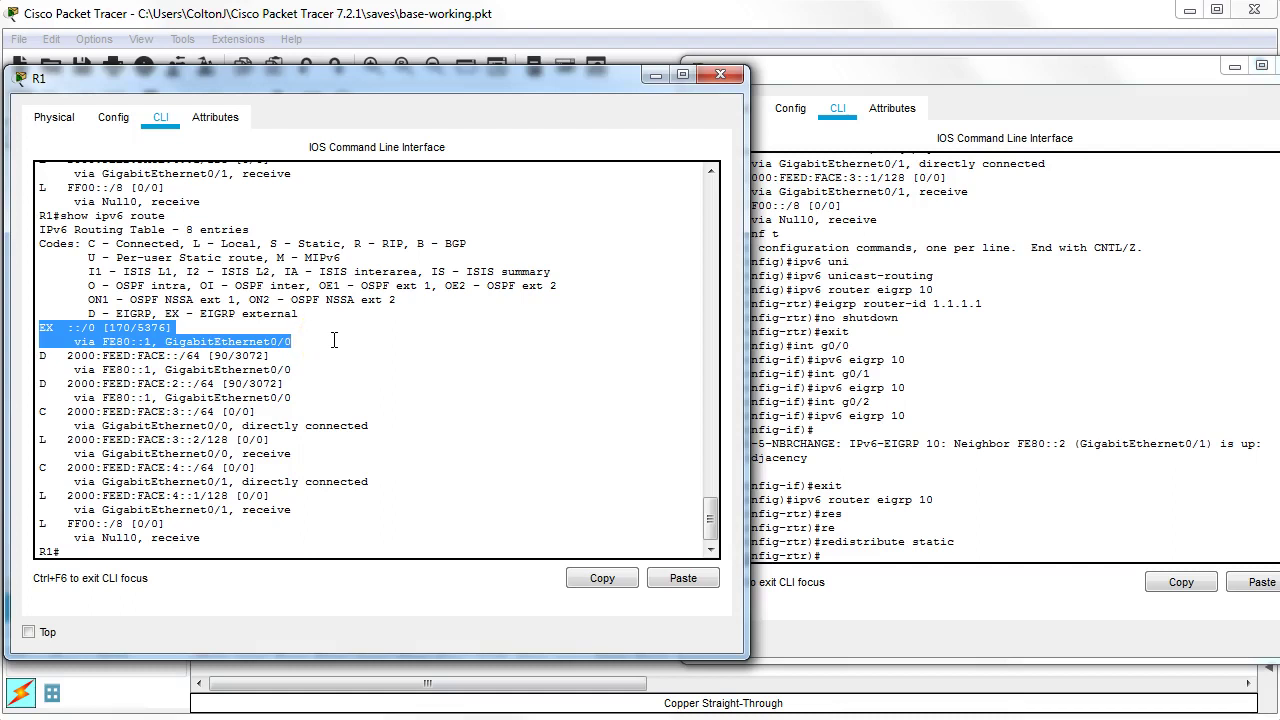